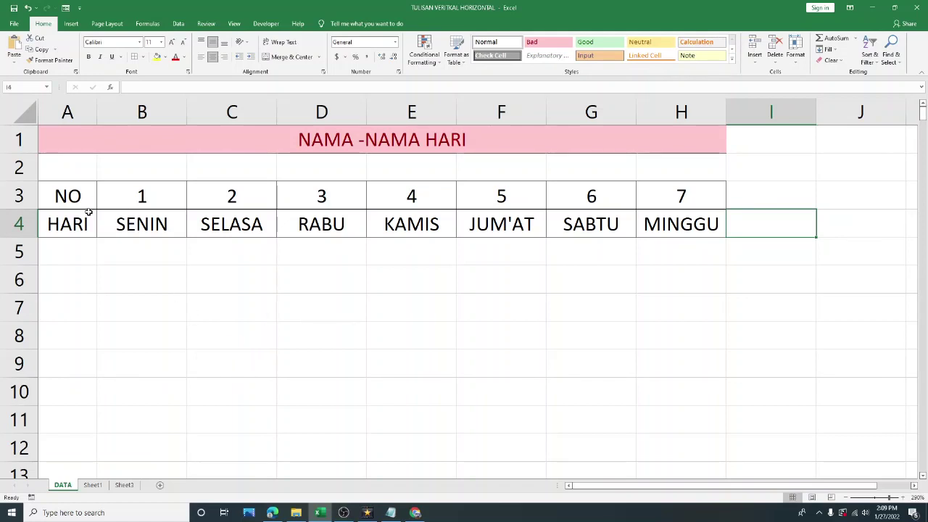
pyautogui.moveTo(83, 202)
pyautogui.mouseDown()
pyautogui.moveTo(506, 208)
pyautogui.moveTo(681, 224)
pyautogui.mouseUp()
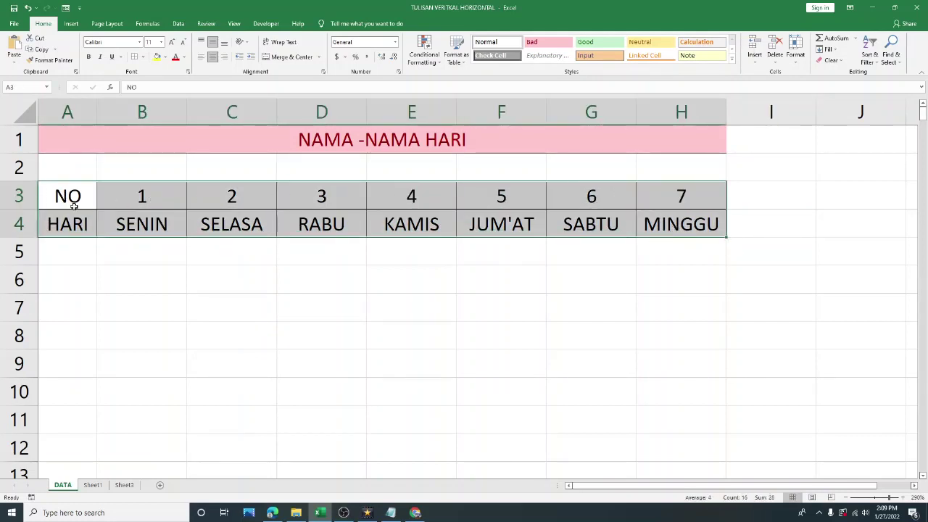
pyautogui.click(33, 200)
pyautogui.moveTo(34, 199); pyautogui.dragTo(33, 219)
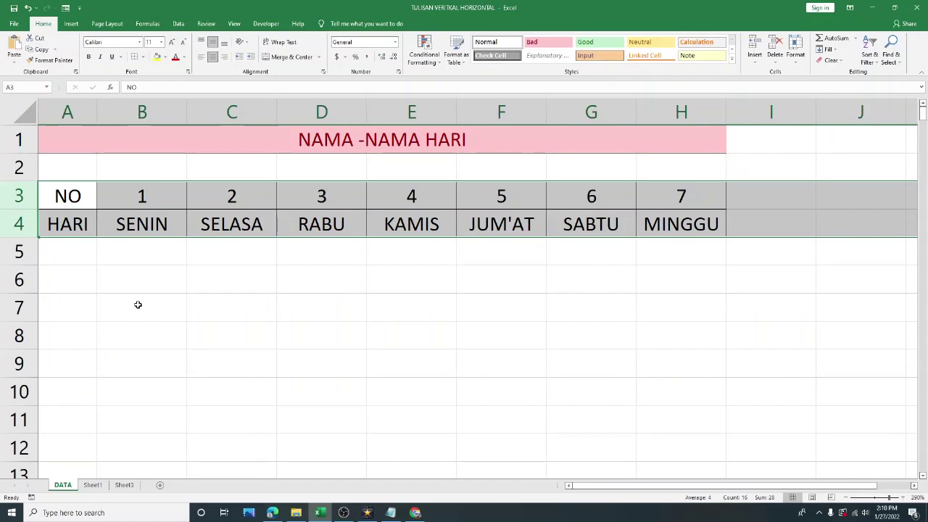
pyautogui.moveTo(81, 288)
pyautogui.mouseDown()
pyautogui.moveTo(110, 281)
pyautogui.moveTo(111, 470)
pyautogui.mouseUp()
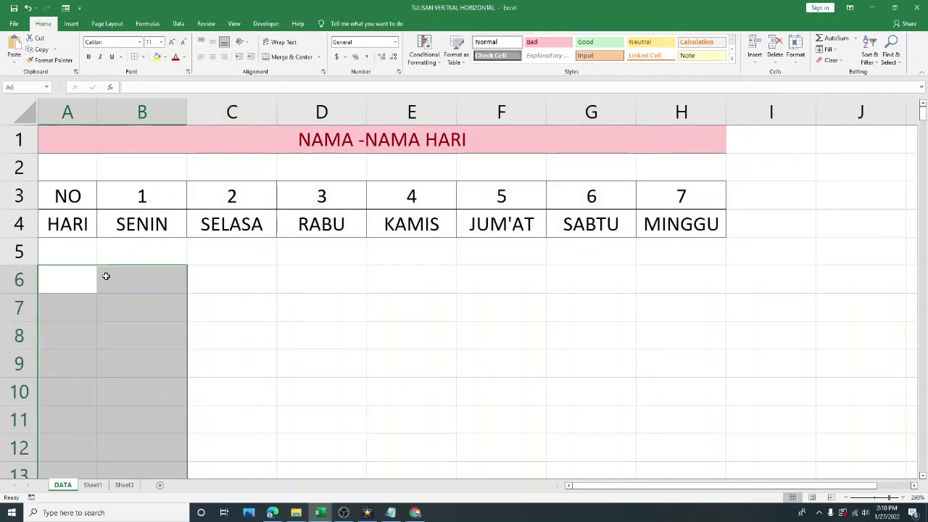
pyautogui.click(109, 199)
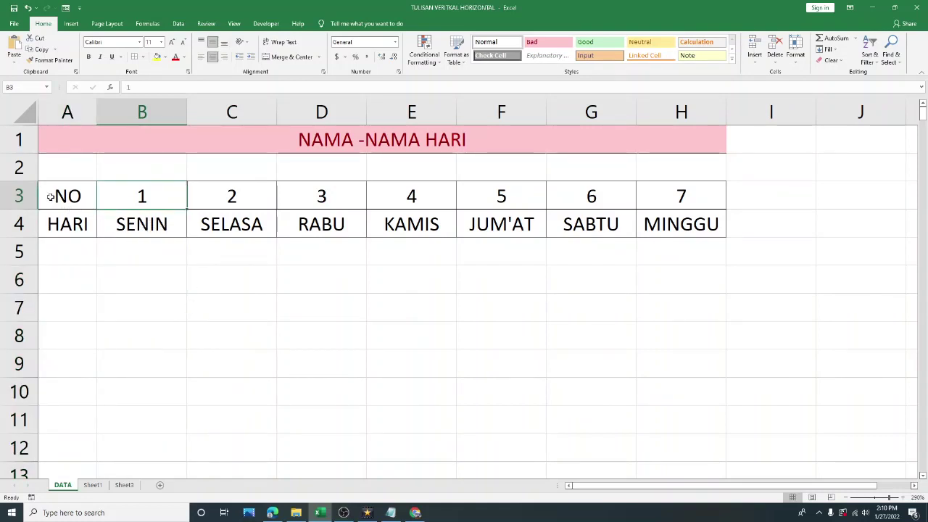
pyautogui.click(28, 194)
pyautogui.moveTo(27, 194); pyautogui.dragTo(26, 222)
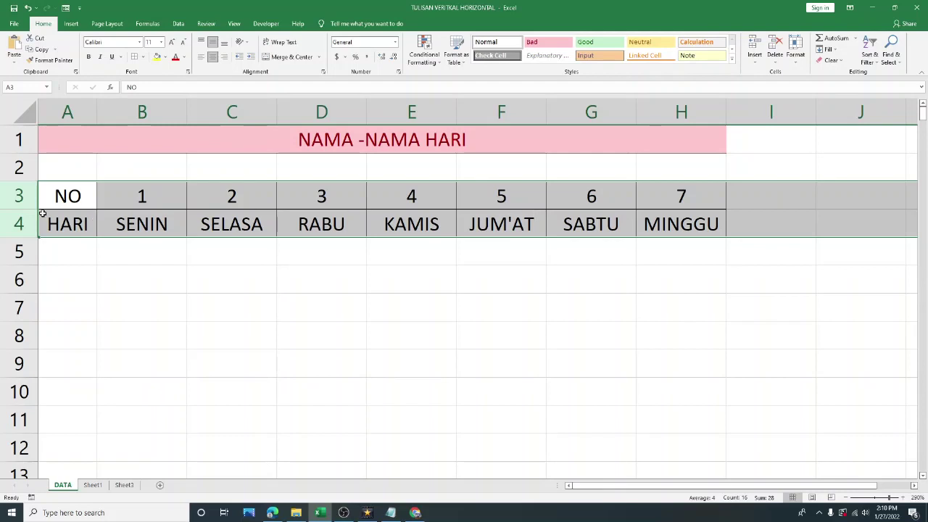
pyautogui.click(29, 196)
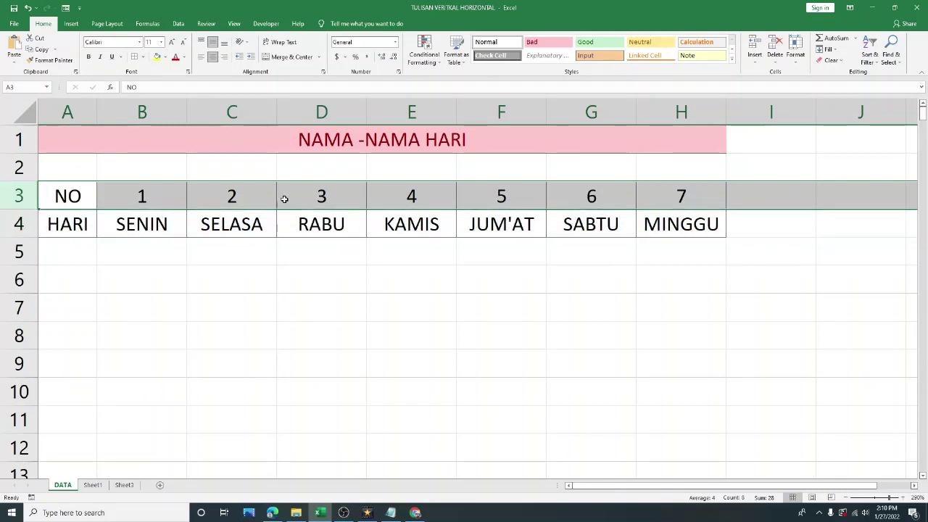
pyautogui.moveTo(19, 224); pyautogui.dragTo(71, 199)
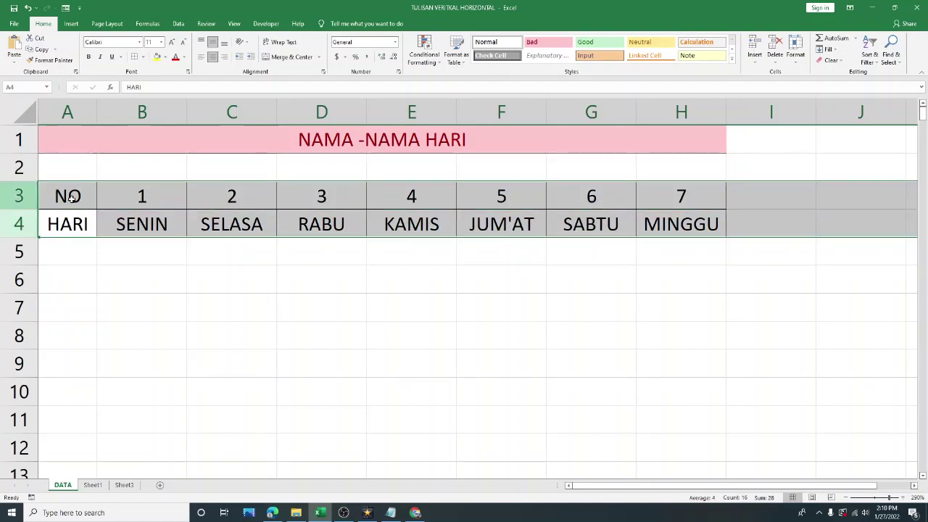
pyautogui.click(441, 271)
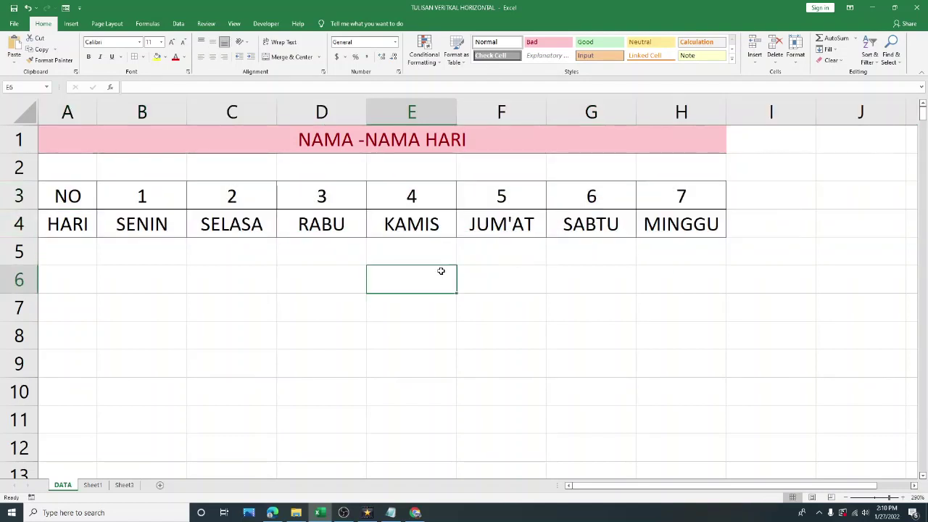
pyautogui.moveTo(68, 274)
pyautogui.mouseDown()
pyautogui.moveTo(94, 374)
pyautogui.moveTo(128, 447)
pyautogui.mouseUp()
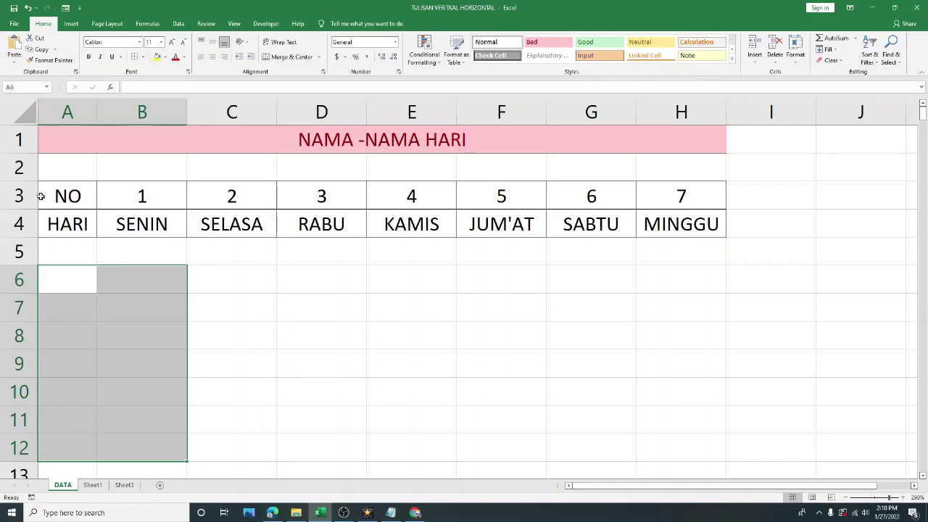
pyautogui.moveTo(19, 195); pyautogui.dragTo(19, 224)
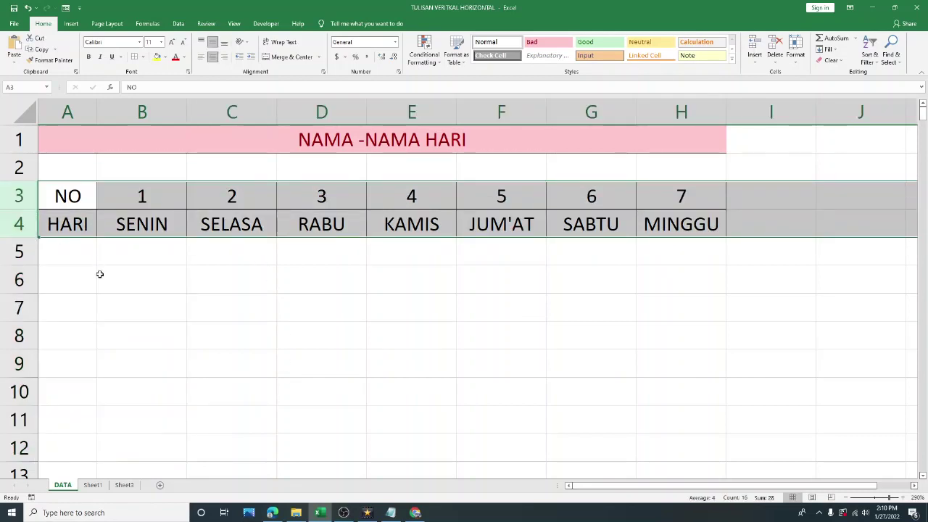
pyautogui.moveTo(85, 281); pyautogui.dragTo(147, 427)
pyautogui.click(295, 333)
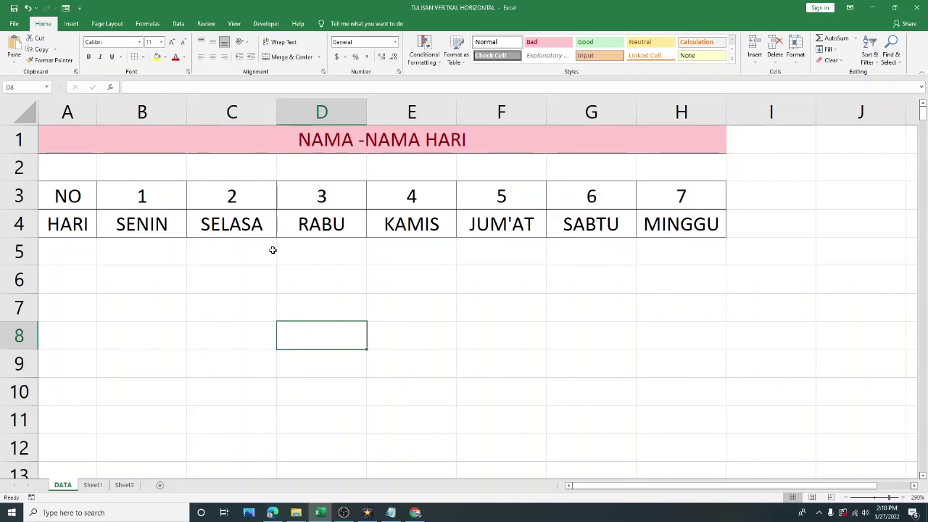
pyautogui.moveTo(73, 197); pyautogui.dragTo(665, 227)
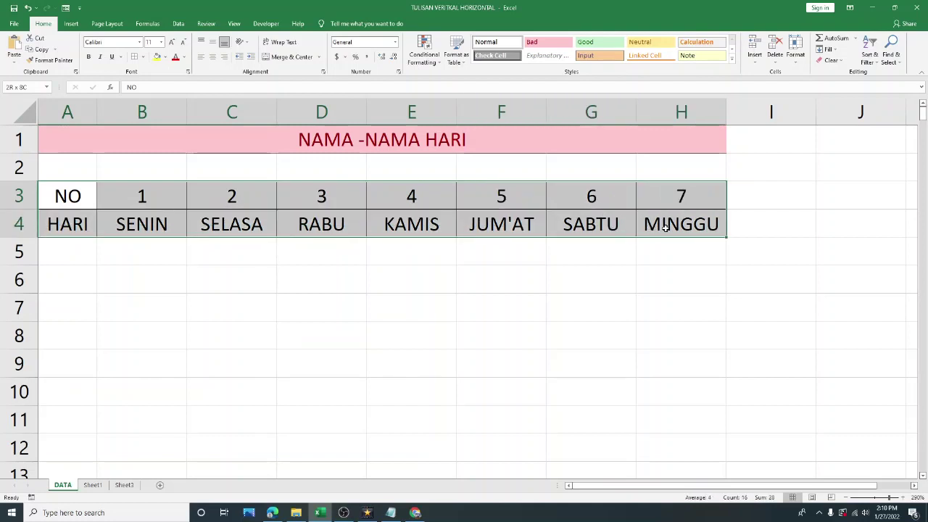
pyautogui.click(530, 288)
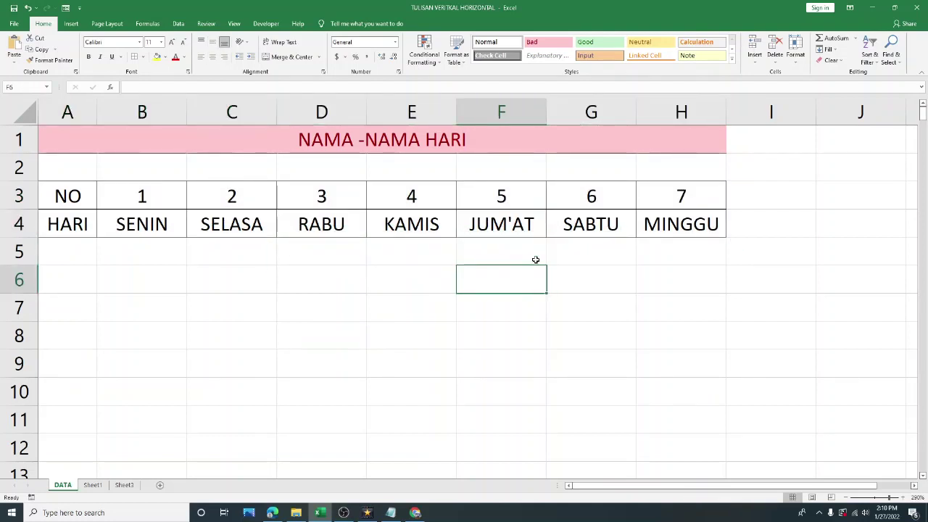
pyautogui.doubleClick(418, 227)
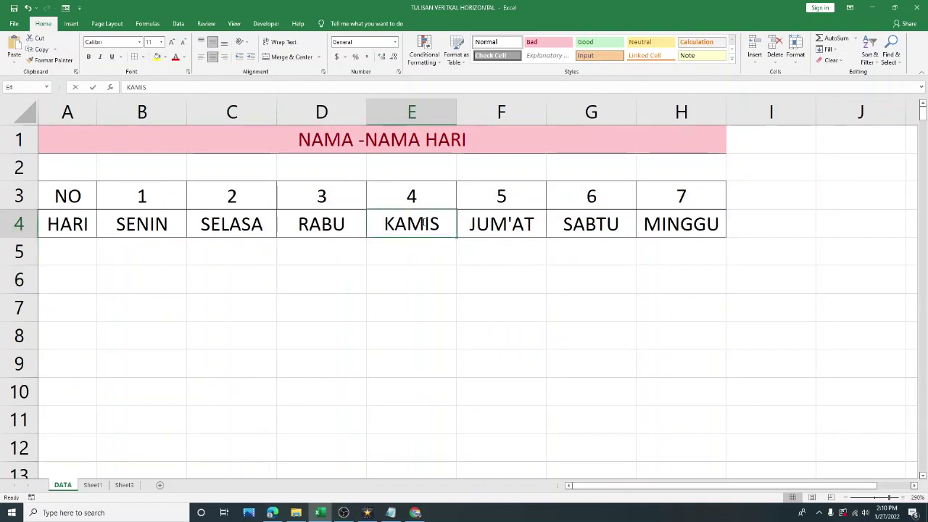
pyautogui.moveTo(447, 224); pyautogui.dragTo(377, 224)
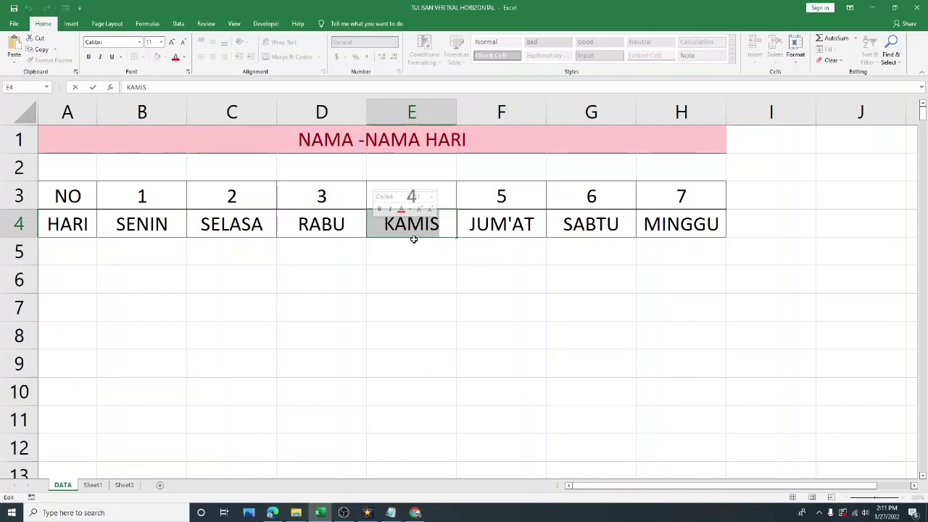
pyautogui.click(436, 258)
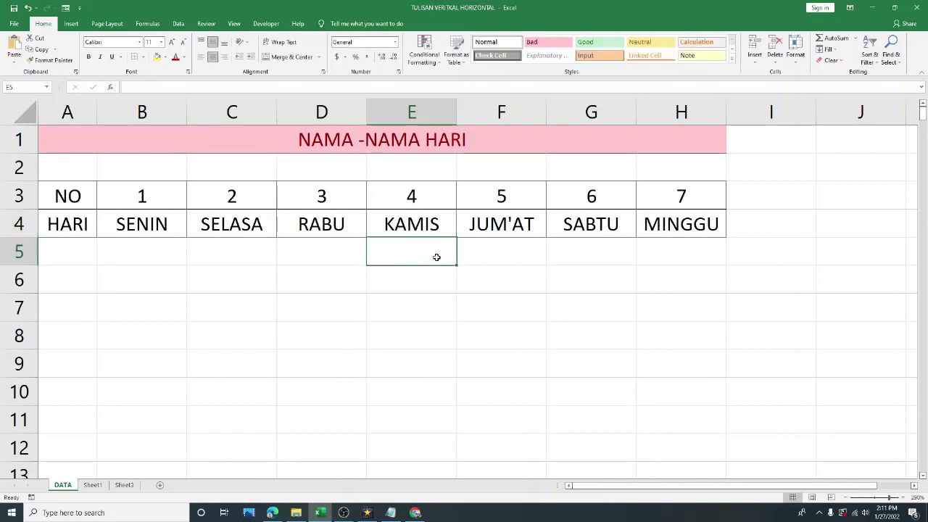
pyautogui.click(431, 297)
pyautogui.doubleClick(431, 226)
pyautogui.click(395, 290)
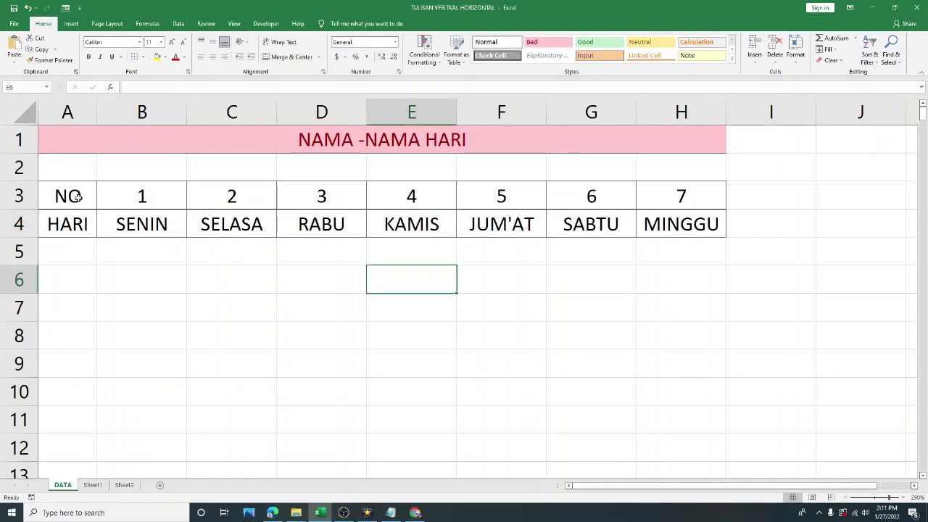
pyautogui.moveTo(74, 195); pyautogui.dragTo(650, 221)
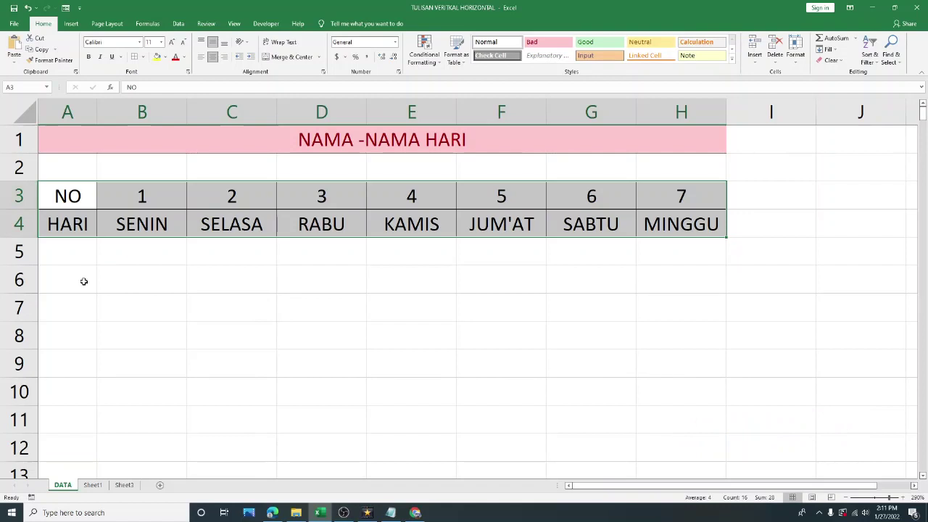
pyautogui.moveTo(82, 280); pyautogui.dragTo(181, 473)
pyautogui.click(348, 262)
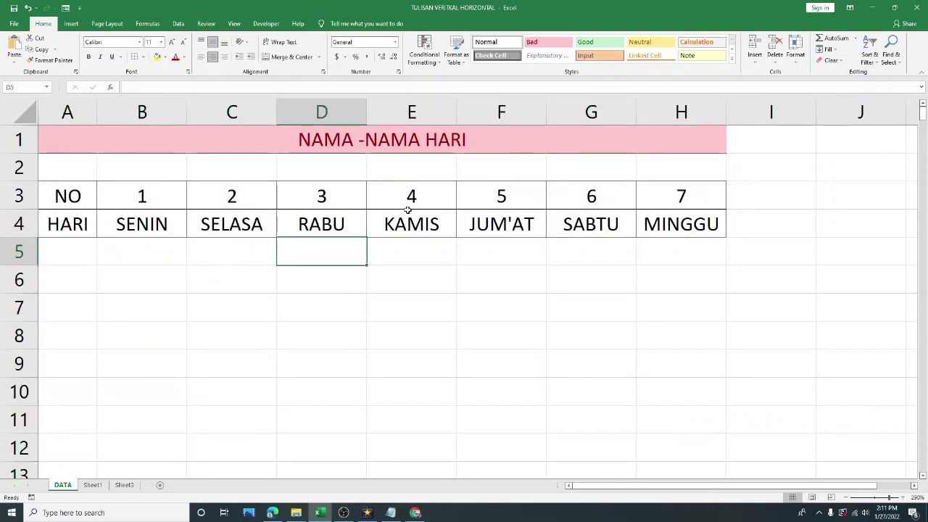
pyautogui.doubleClick(409, 224)
pyautogui.moveTo(441, 224); pyautogui.dragTo(368, 224)
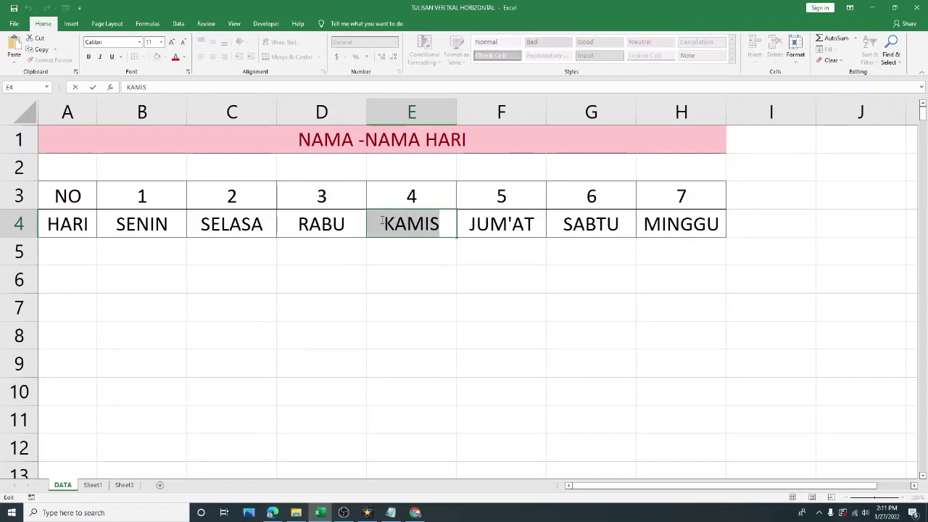
pyautogui.click(381, 229)
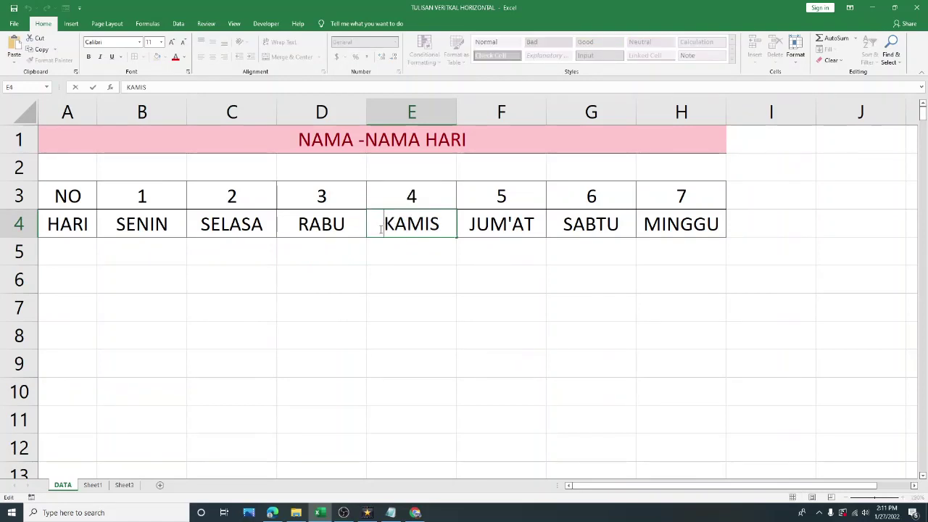
pyautogui.moveTo(380, 229); pyautogui.dragTo(439, 228)
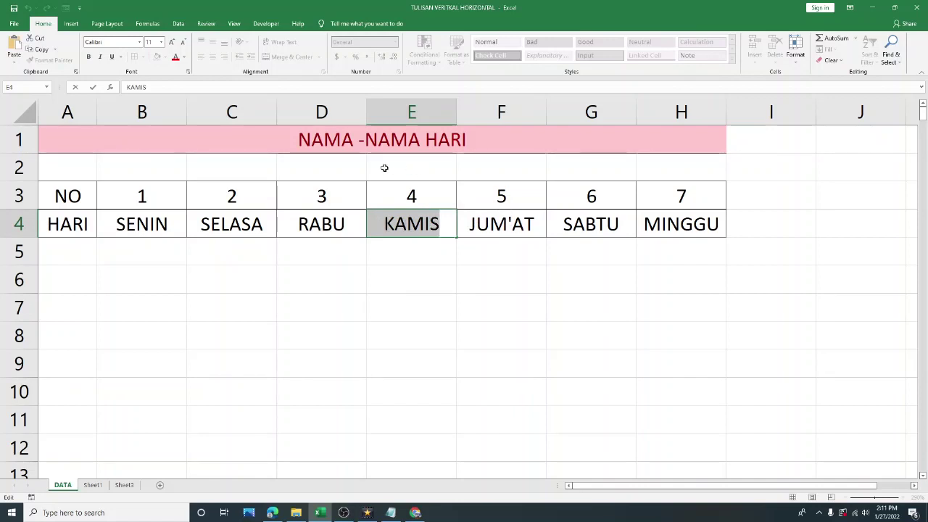
pyautogui.click(412, 277)
# - Select the NO/HARI day-name table in A3:H4, covering NO through MINGGU
pyautogui.click(400, 310)
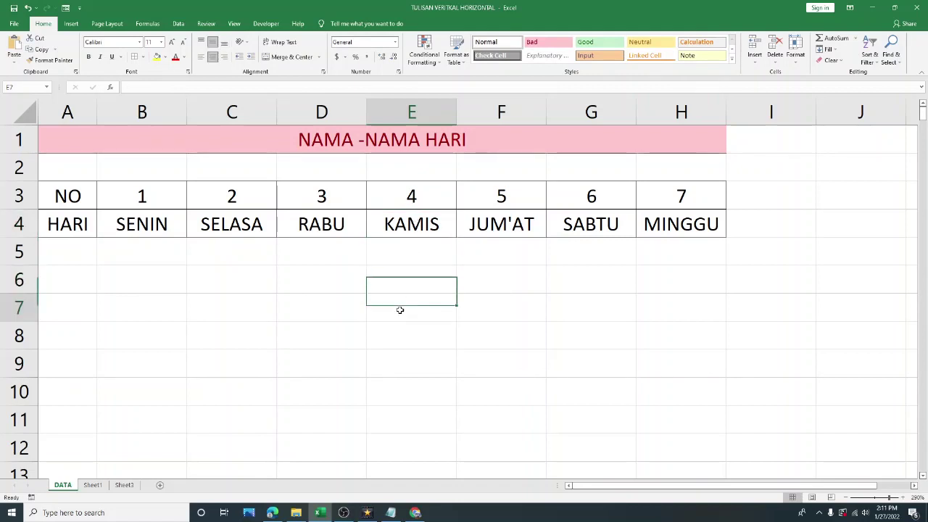
pyautogui.click(262, 268)
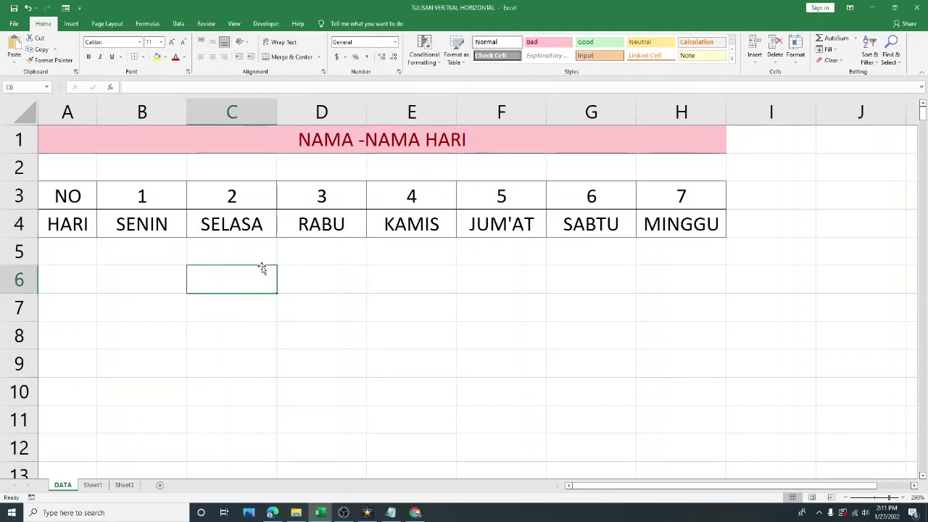
pyautogui.click(336, 303)
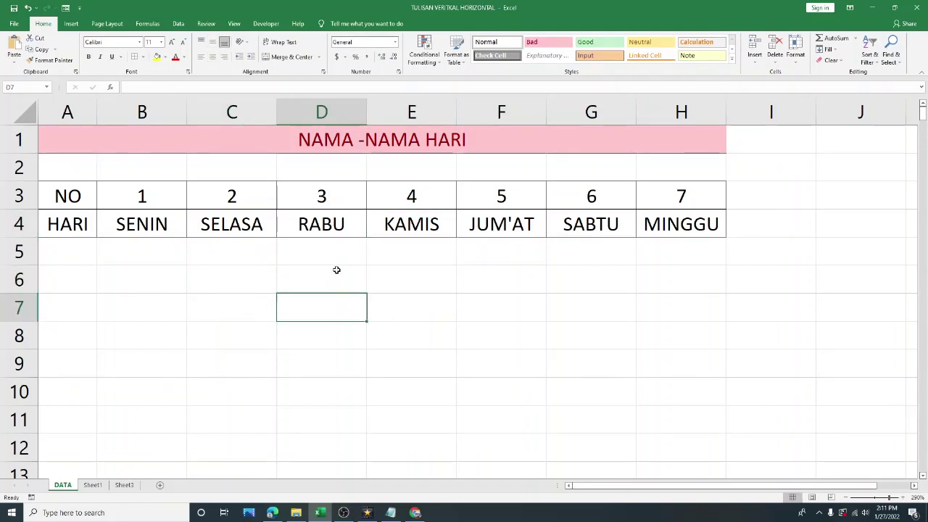
pyautogui.click(417, 278)
pyautogui.click(340, 355)
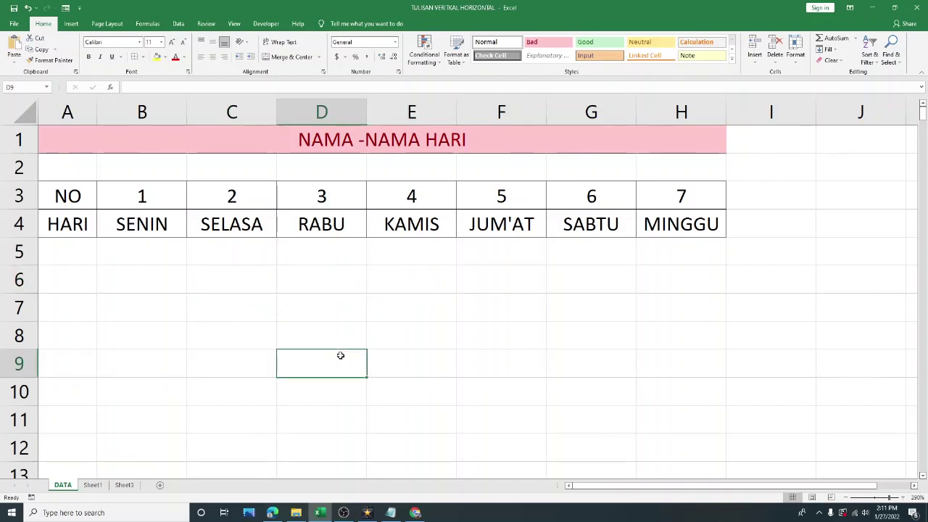
pyautogui.click(342, 310)
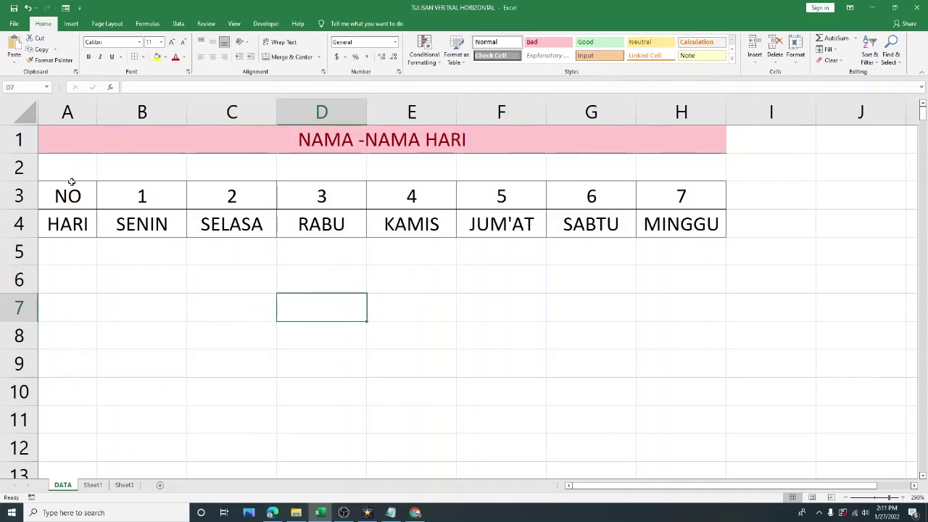
pyautogui.moveTo(70, 195); pyautogui.dragTo(714, 231)
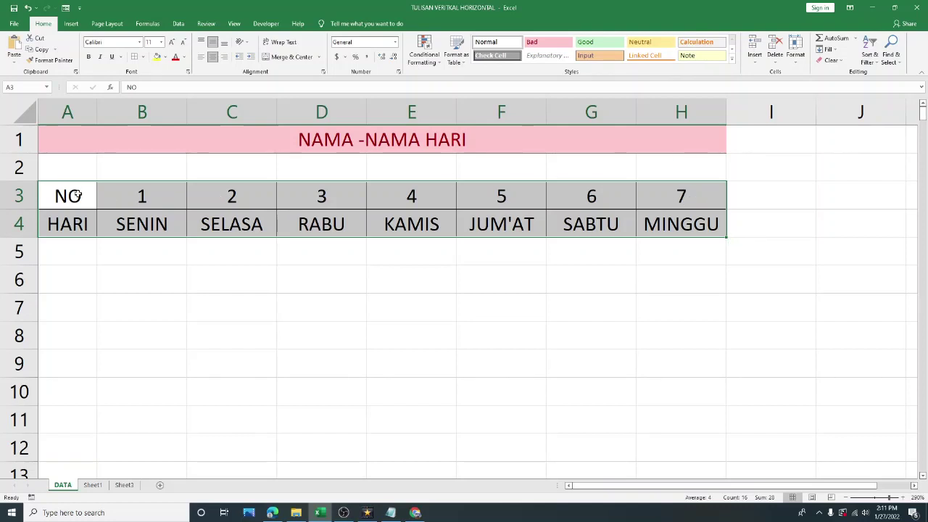
# - Copy the selected range A3:H4 using Copy from the right-click menu
pyautogui.moveTo(76, 196); pyautogui.dragTo(681, 218)
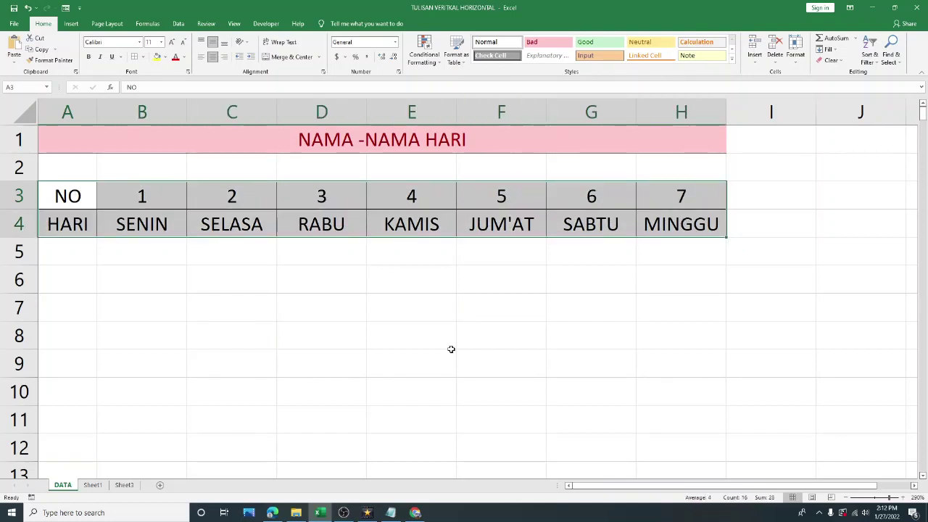
pyautogui.rightClick(400, 198)
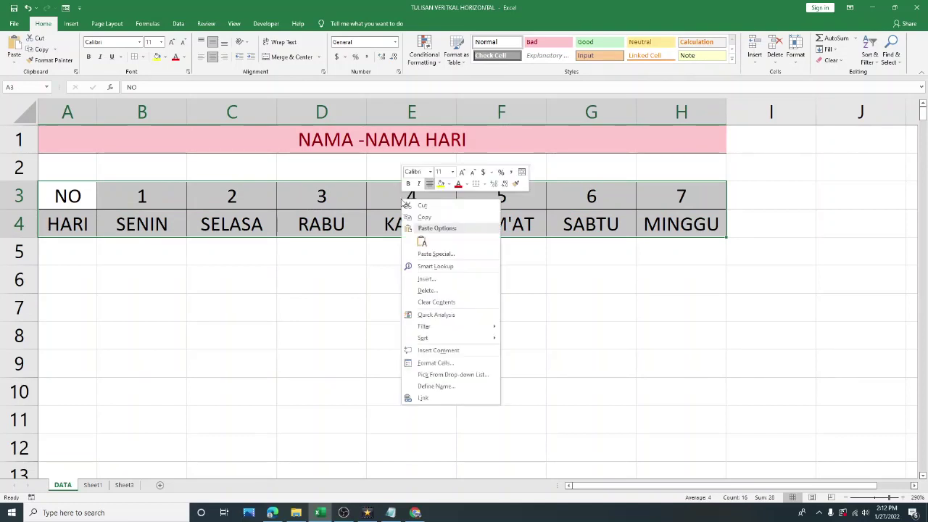
pyautogui.click(435, 218)
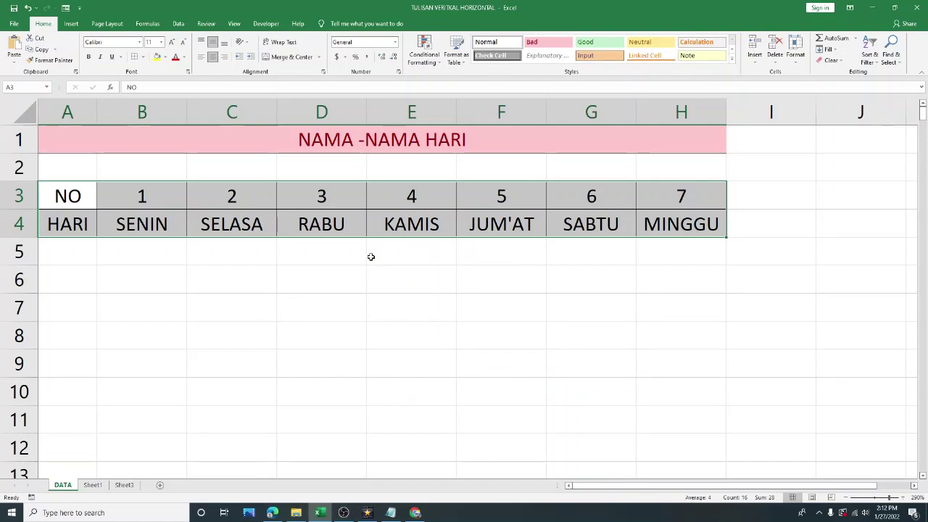
pyautogui.rightClick(330, 193)
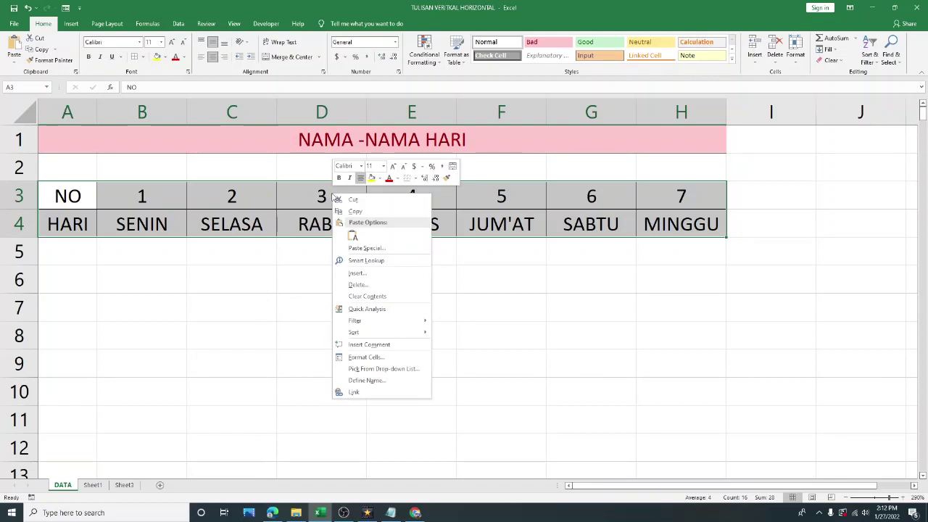
pyautogui.click(382, 214)
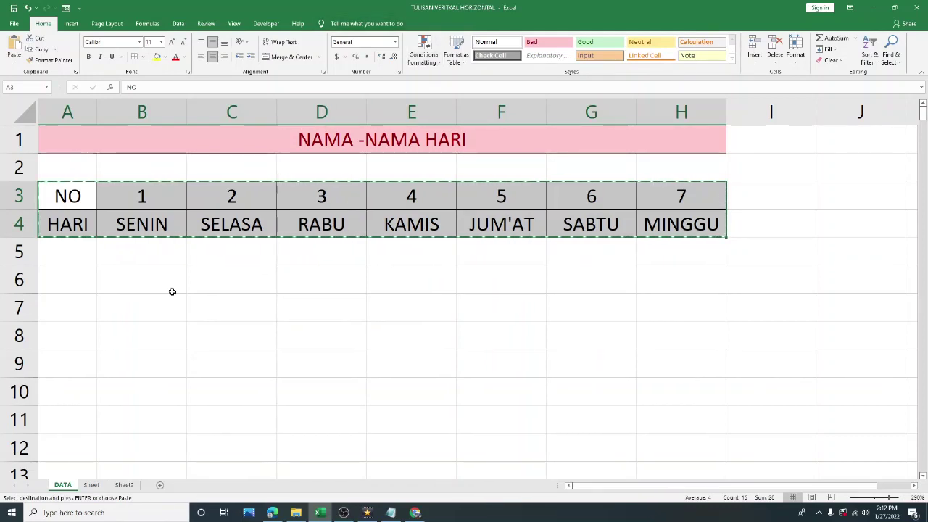
pyautogui.click(89, 279)
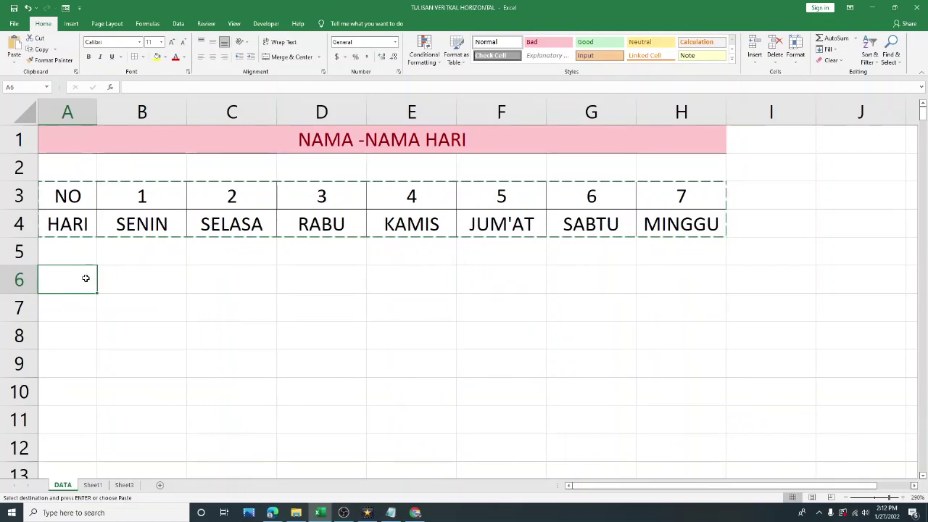
pyautogui.moveTo(85, 273); pyautogui.dragTo(127, 366)
pyautogui.moveTo(71, 282)
pyautogui.mouseDown()
pyautogui.moveTo(171, 292)
pyautogui.moveTo(153, 398)
pyautogui.mouseUp()
pyautogui.moveTo(77, 273)
pyautogui.mouseDown()
pyautogui.moveTo(173, 323)
pyautogui.moveTo(156, 440)
pyautogui.mouseUp()
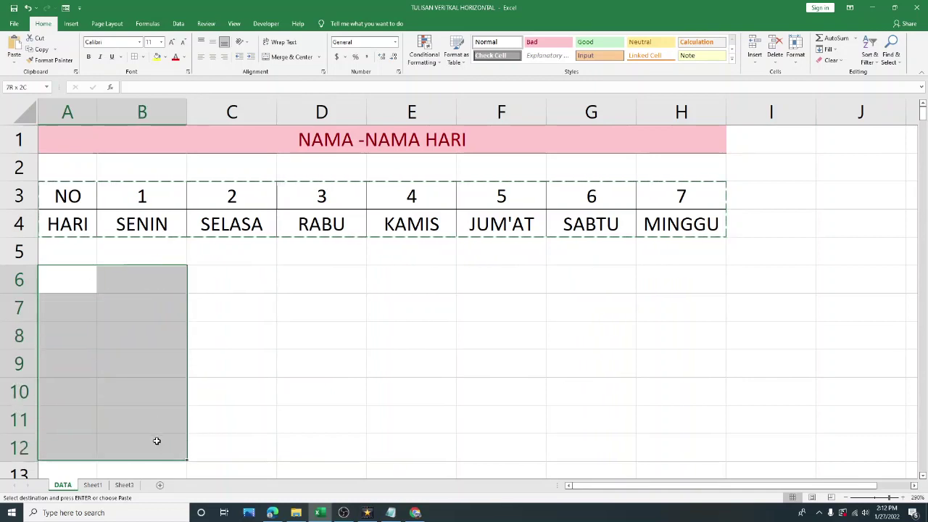
pyautogui.click(72, 274)
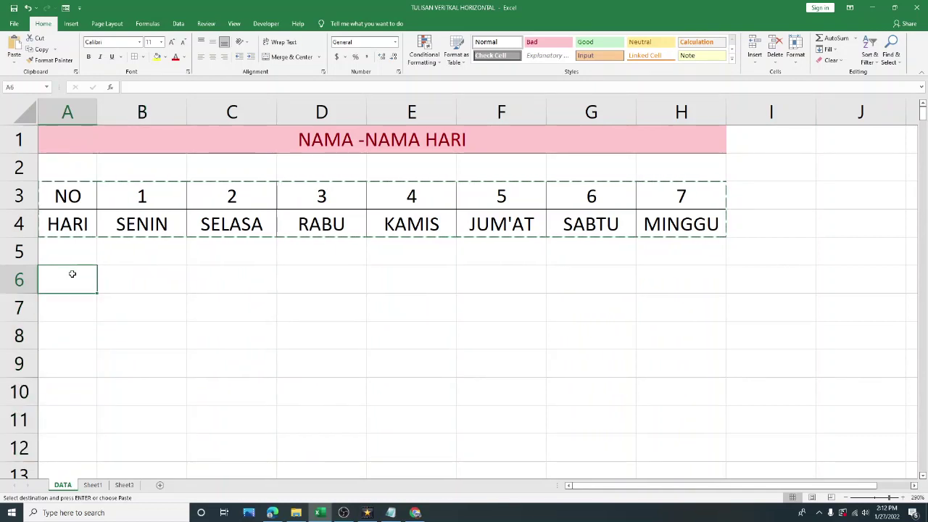
pyautogui.moveTo(73, 274)
pyautogui.mouseDown()
pyautogui.moveTo(135, 278)
pyautogui.moveTo(135, 421)
pyautogui.mouseUp()
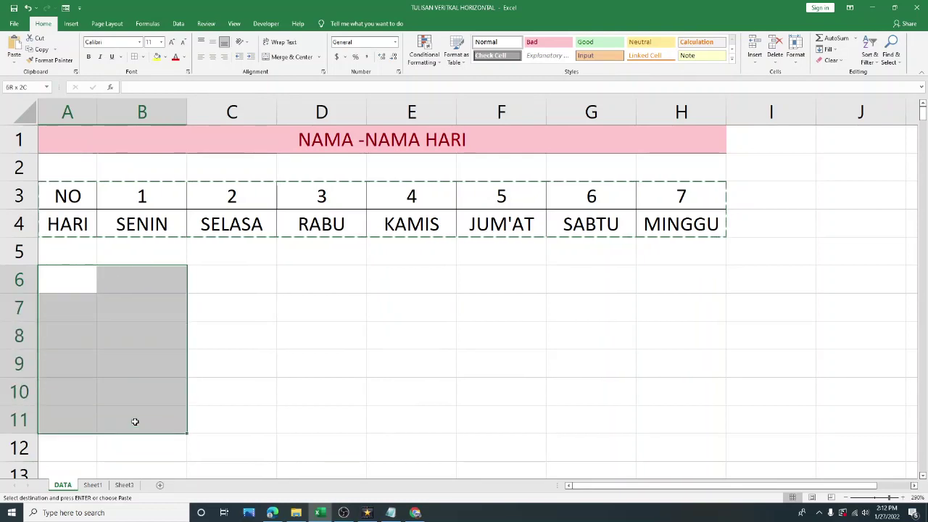
pyautogui.click(75, 277)
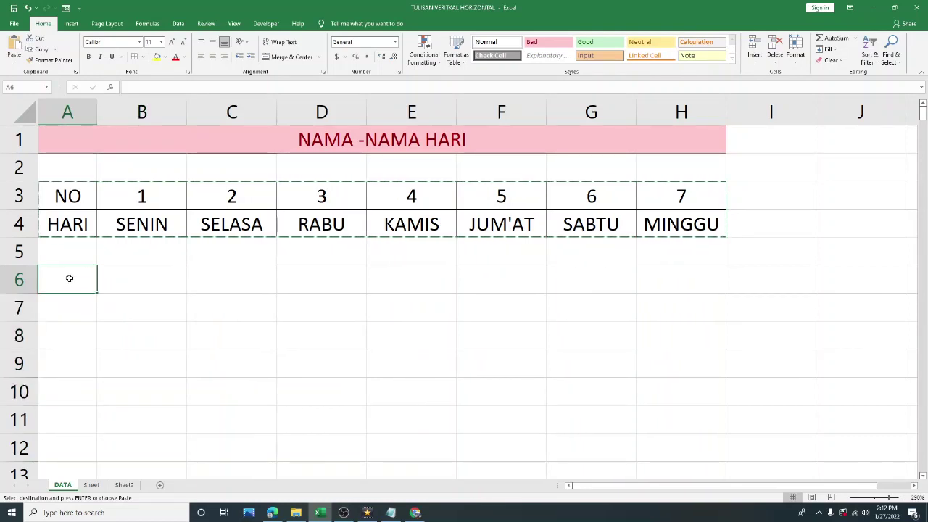
pyautogui.rightClick(71, 280)
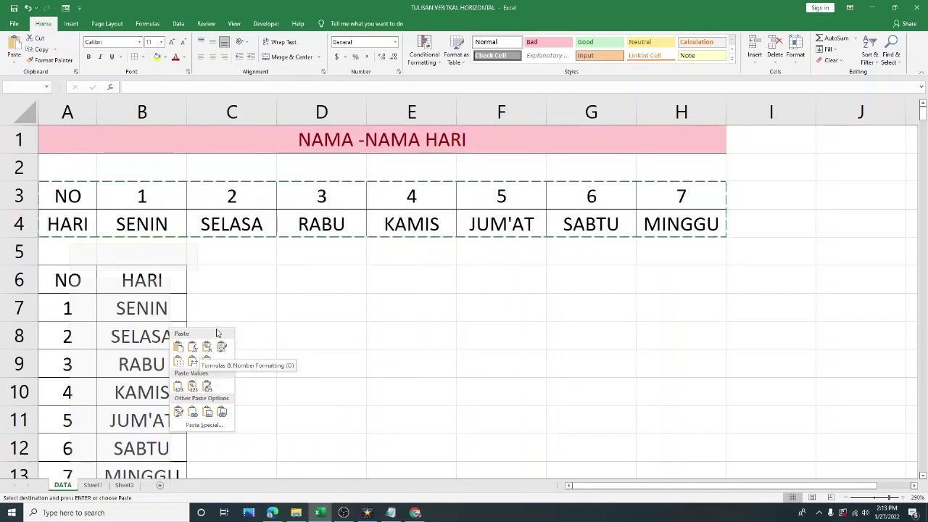
pyautogui.press('Escape')
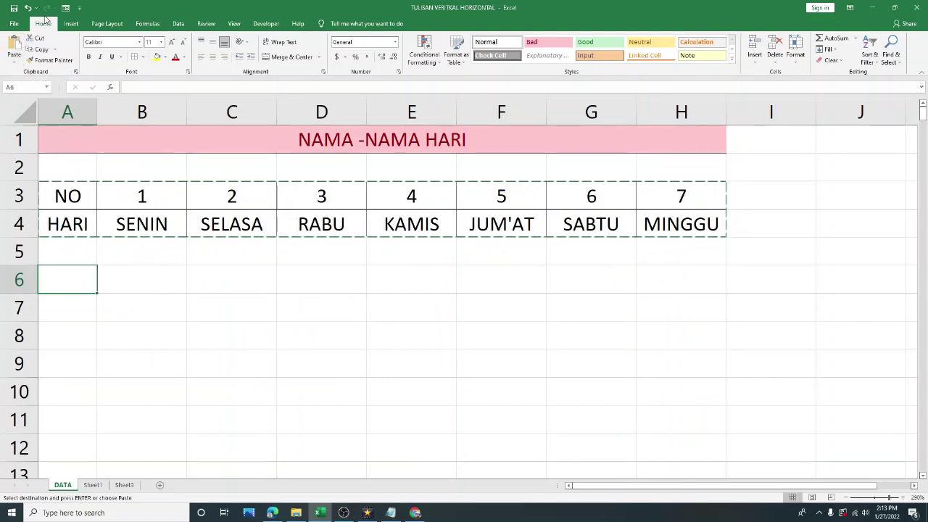
# - Paste the copied day table transposed at A6 as a vertical NO/HARI table
pyautogui.click(16, 65)
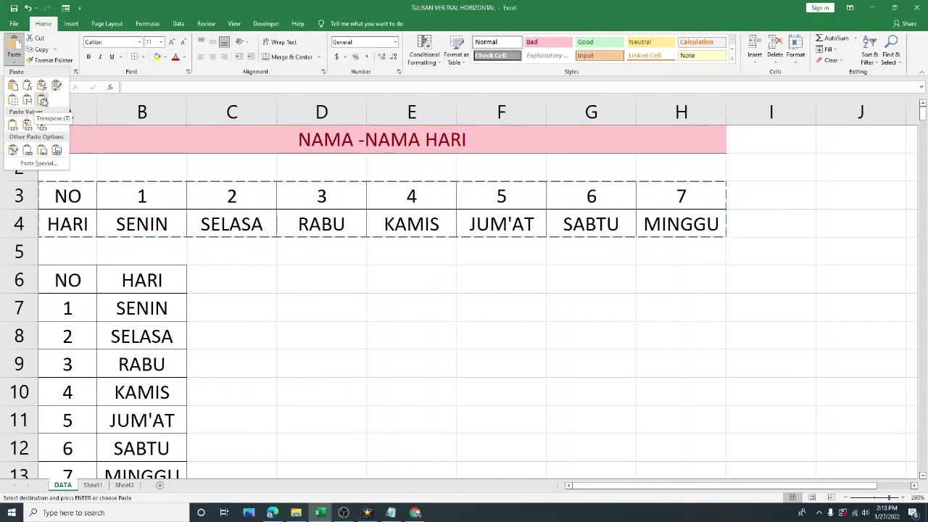
pyautogui.click(42, 101)
pyautogui.click(239, 305)
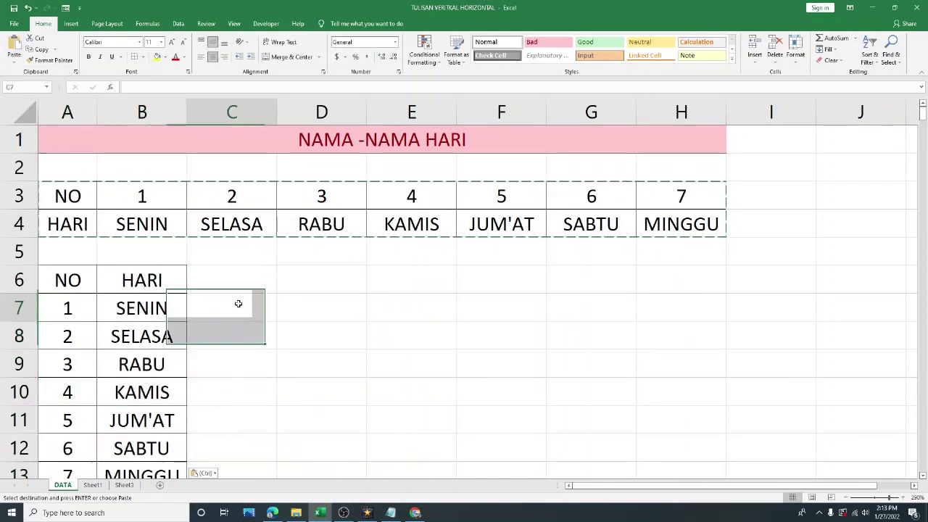
# - Select the original A3:H4 table and then A6:B7 to compare both layouts
pyautogui.click(268, 274)
pyautogui.click(290, 334)
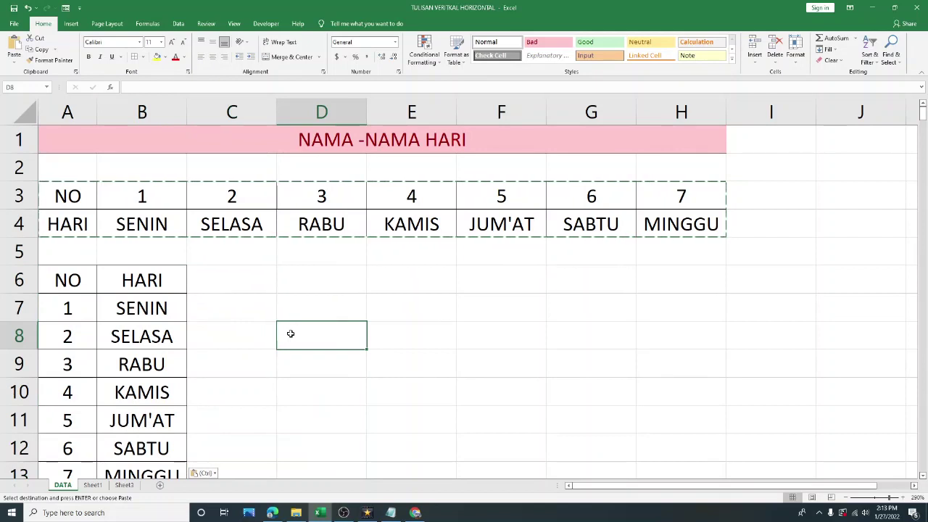
pyautogui.moveTo(64, 199); pyautogui.dragTo(678, 224)
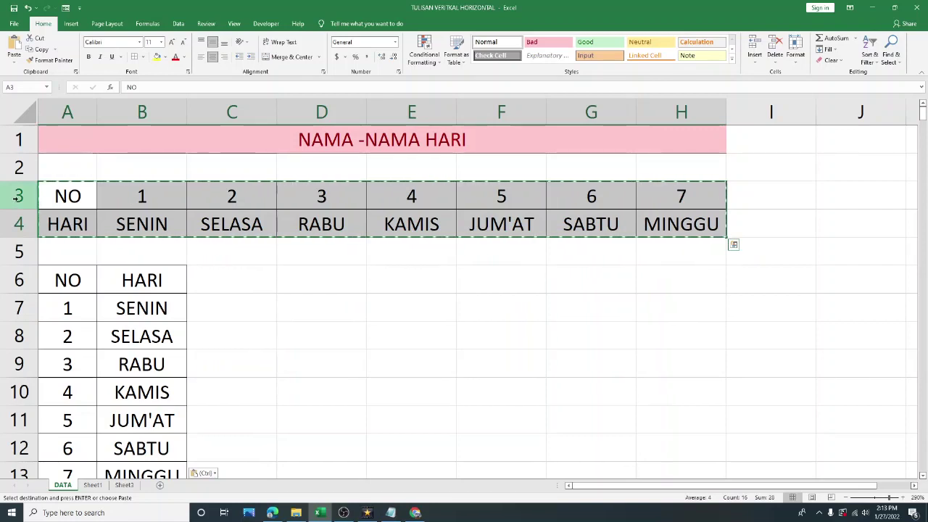
pyautogui.moveTo(76, 283); pyautogui.dragTo(152, 416)
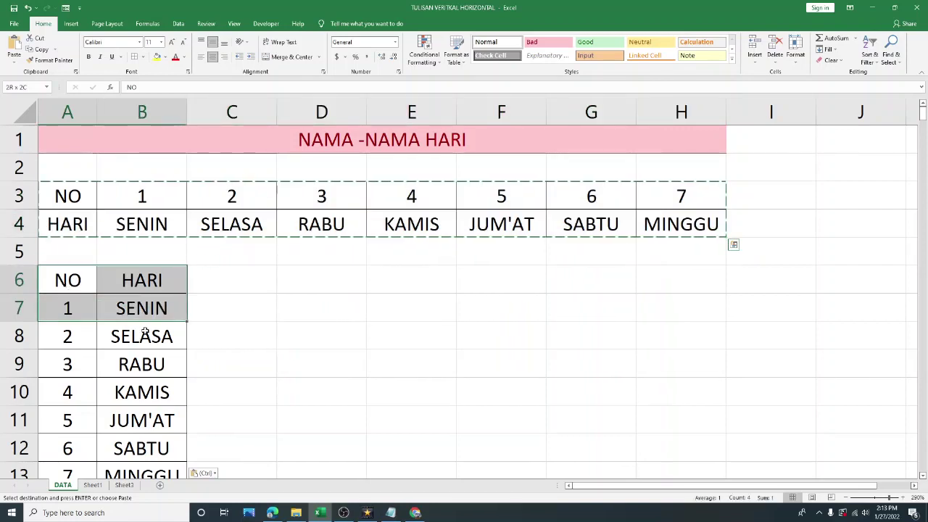
# - Select the vertical NO/HARI table in A6:B13, numbers 1–7 beside SENIN–MINGGU
pyautogui.click(239, 274)
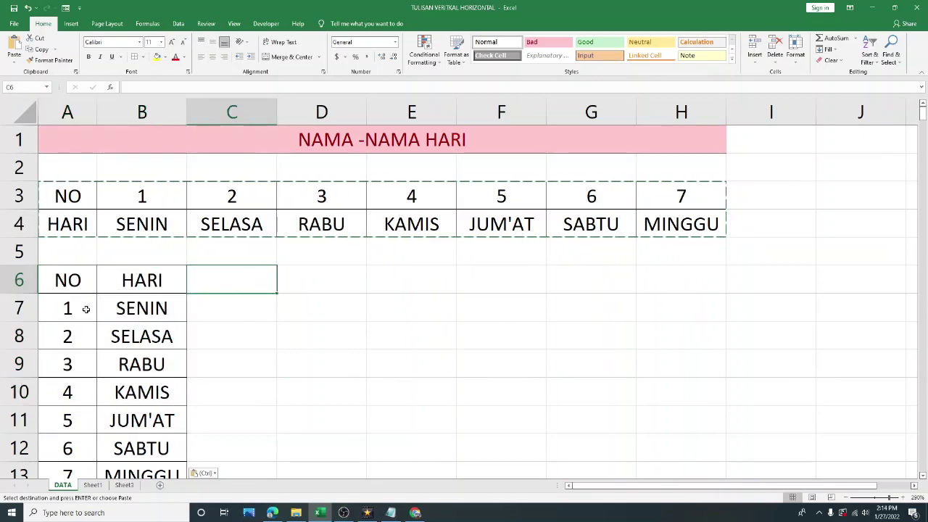
pyautogui.scroll(-1, 76, 232)
pyautogui.scroll(-1, 77, 286)
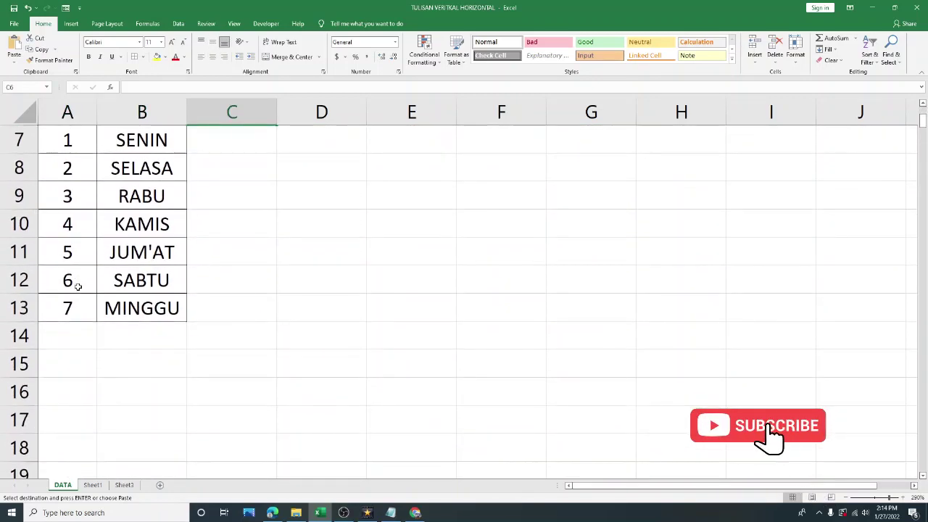
pyautogui.scroll(1, 78, 287)
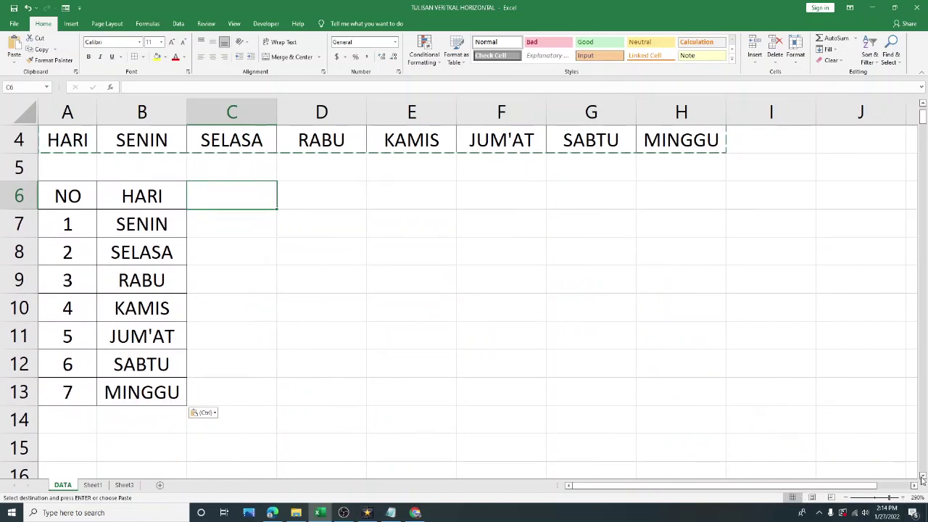
pyautogui.click(923, 480)
pyautogui.click(207, 219)
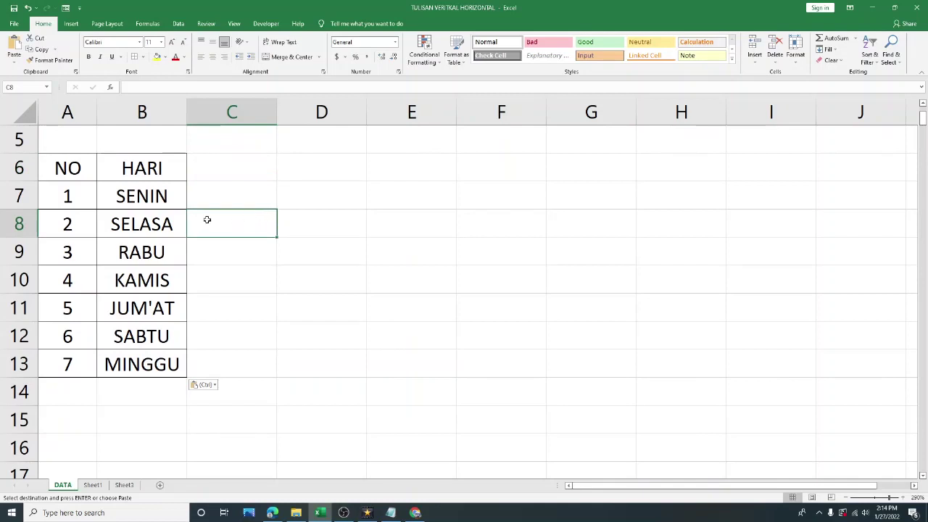
pyautogui.moveTo(82, 168); pyautogui.dragTo(156, 376)
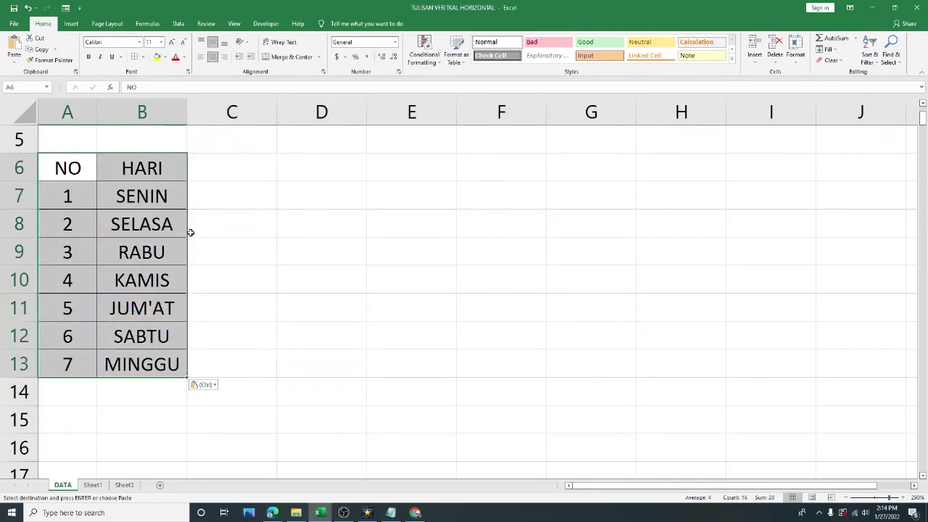
pyautogui.moveTo(79, 167); pyautogui.dragTo(121, 361)
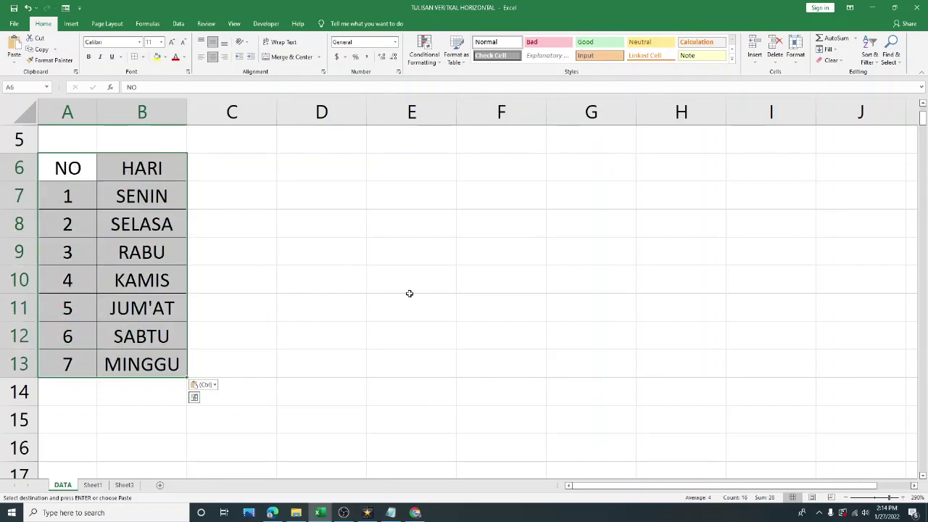
# - Copy A6:B13, then preview the Transpose paste option at cell D6
pyautogui.rightClick(136, 174)
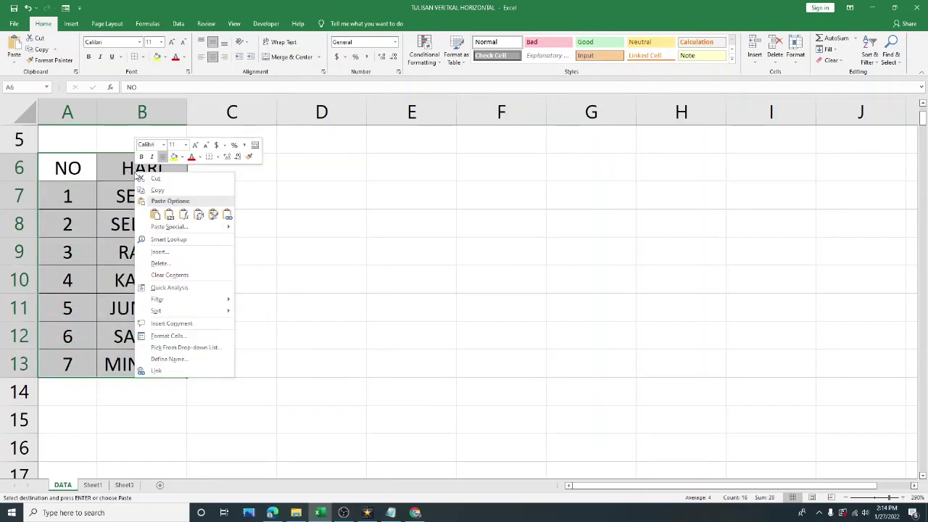
pyautogui.click(178, 191)
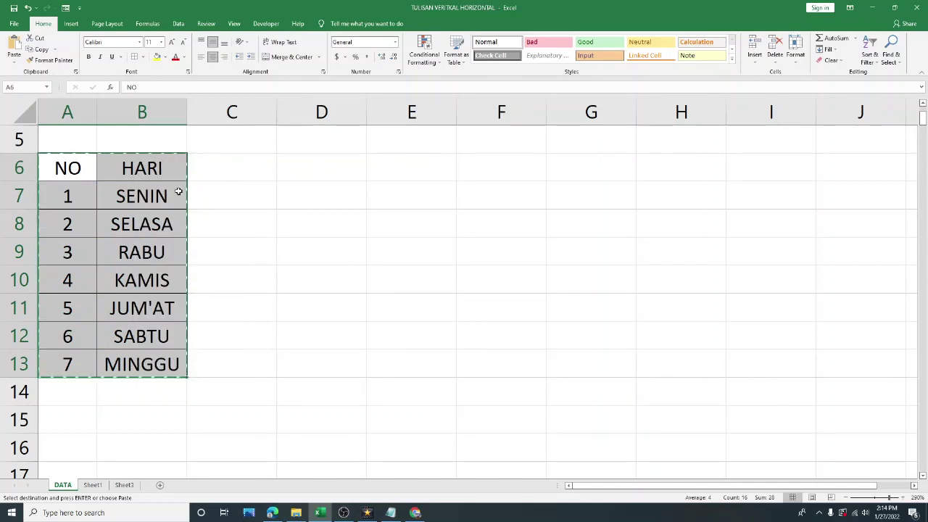
pyautogui.click(291, 170)
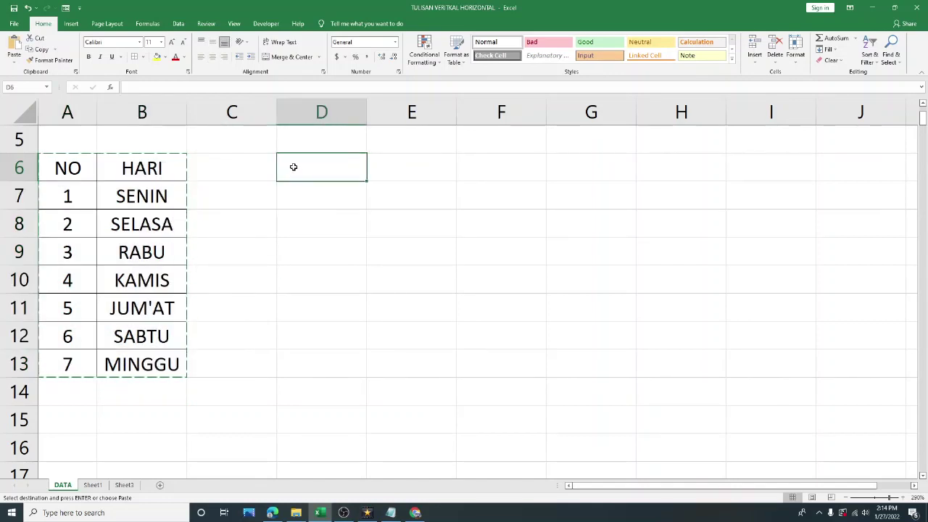
pyautogui.rightClick(293, 168)
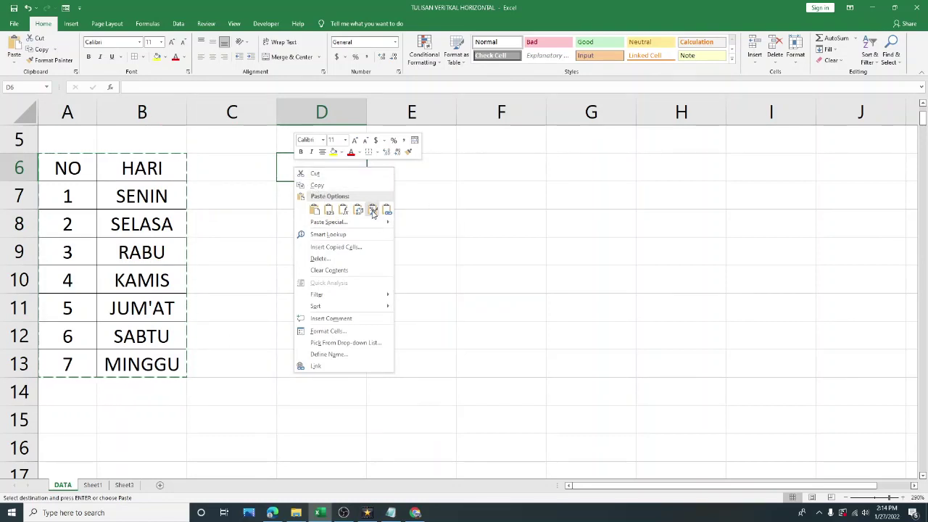
pyautogui.click(359, 210)
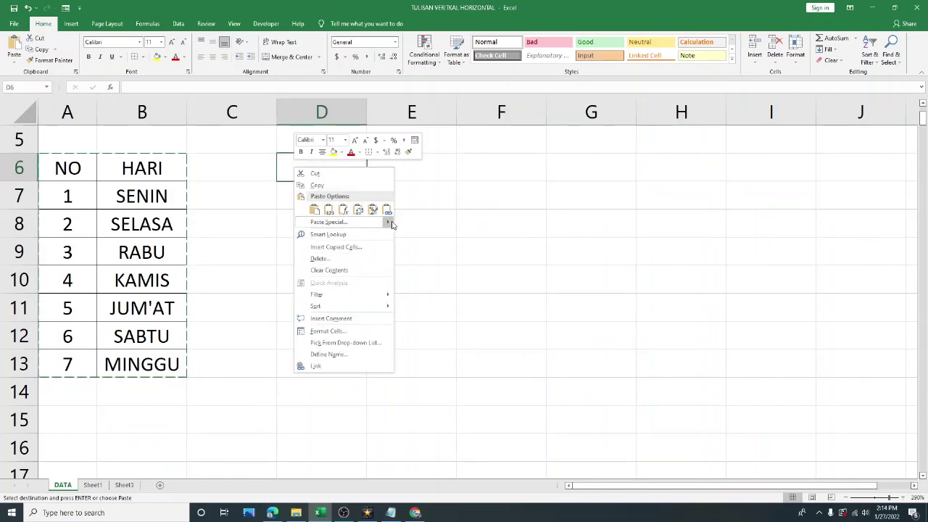
# - Paste the table transposed into D6:K7 and narrow column C
pyautogui.click(13, 59)
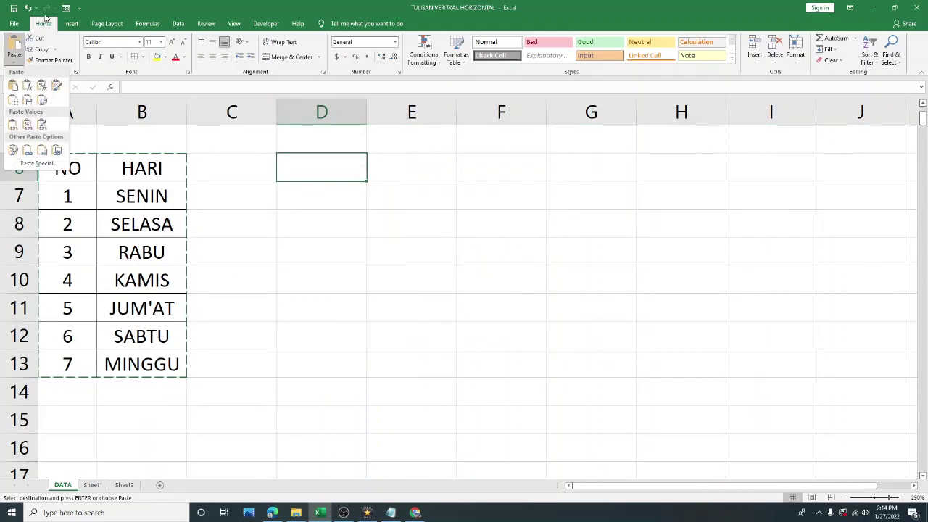
pyautogui.click(42, 102)
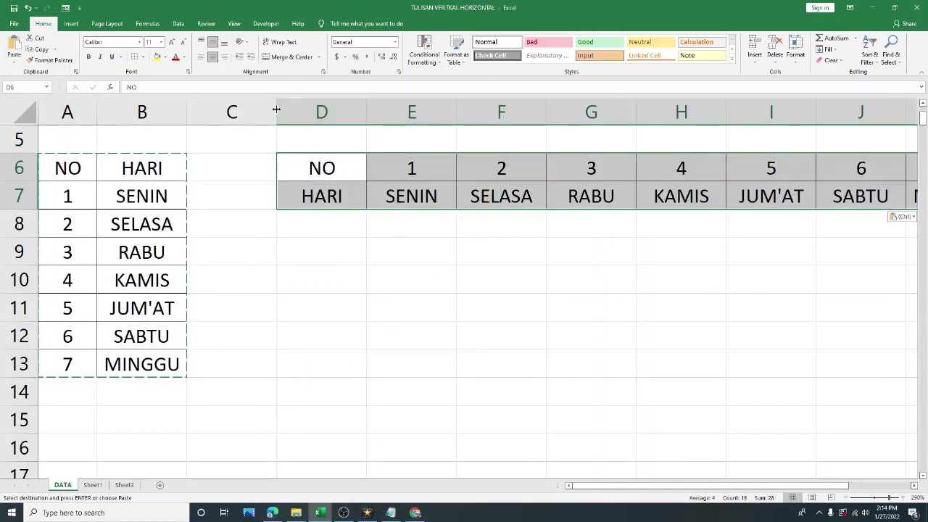
pyautogui.moveTo(276, 109); pyautogui.dragTo(215, 113)
pyautogui.click(314, 253)
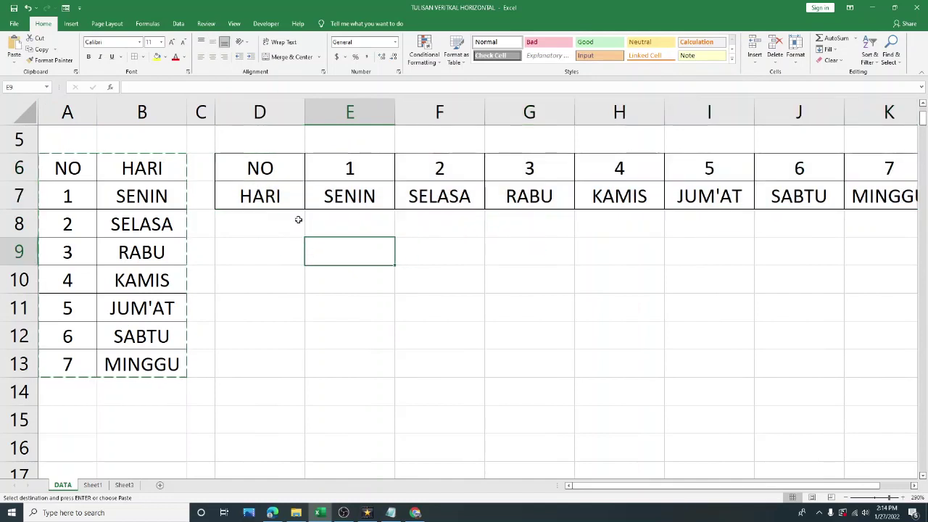
# - Select the vertical A6:B13 table and the horizontal table from D6 to compare them
pyautogui.moveTo(63, 165); pyautogui.dragTo(163, 351)
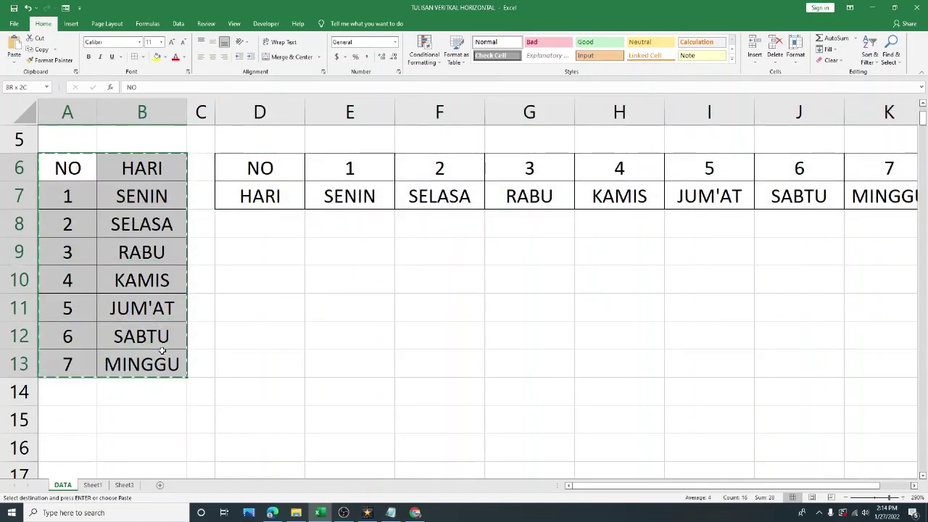
pyautogui.moveTo(299, 174)
pyautogui.mouseDown()
pyautogui.moveTo(396, 170)
pyautogui.moveTo(720, 192)
pyautogui.mouseUp()
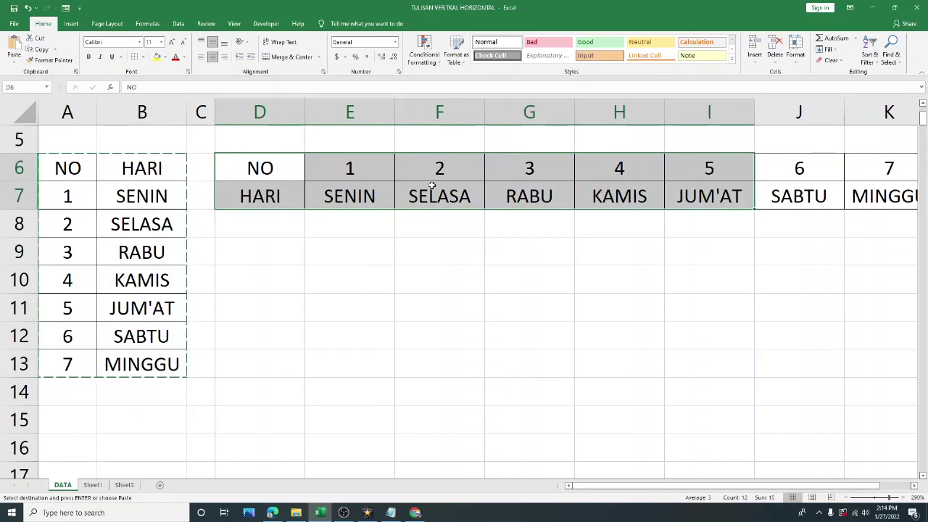
pyautogui.click(82, 177)
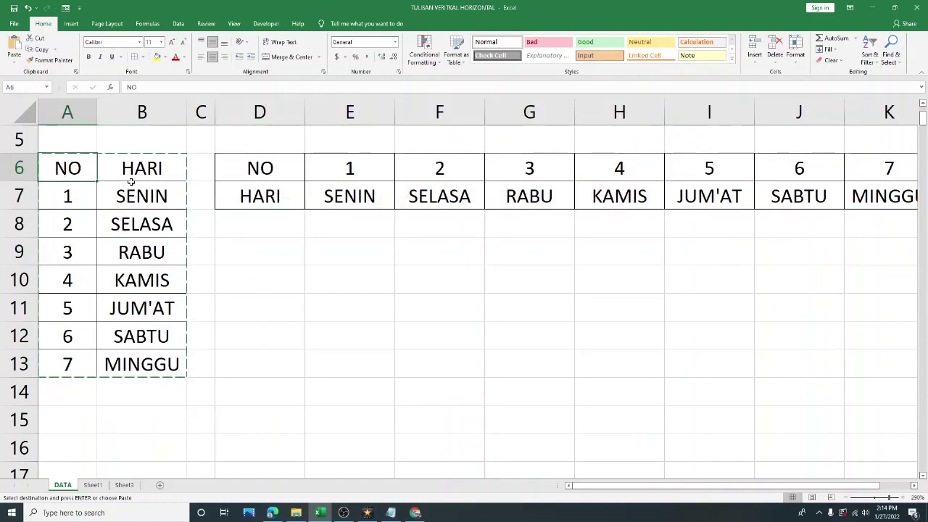
pyautogui.moveTo(80, 182)
pyautogui.mouseDown()
pyautogui.moveTo(159, 274)
pyautogui.moveTo(145, 366)
pyautogui.mouseUp()
pyautogui.click(362, 217)
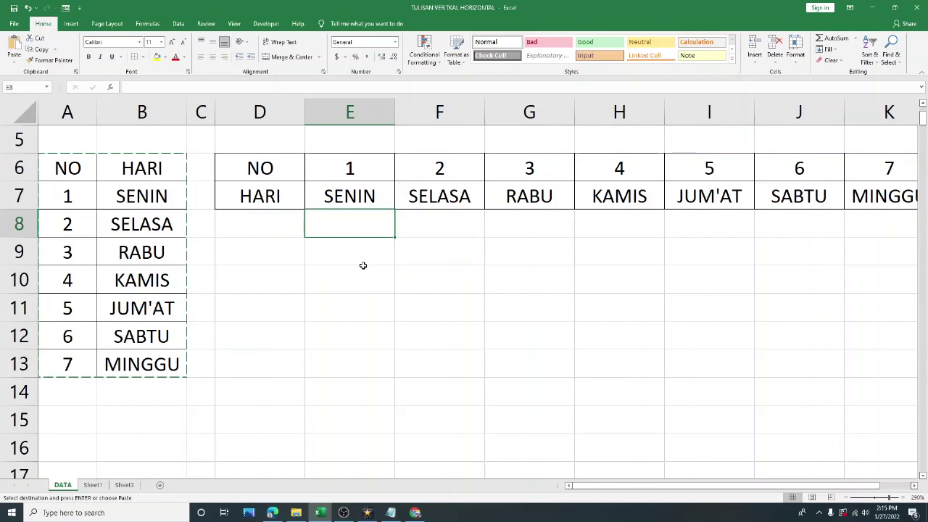
pyautogui.moveTo(48, 167); pyautogui.dragTo(138, 363)
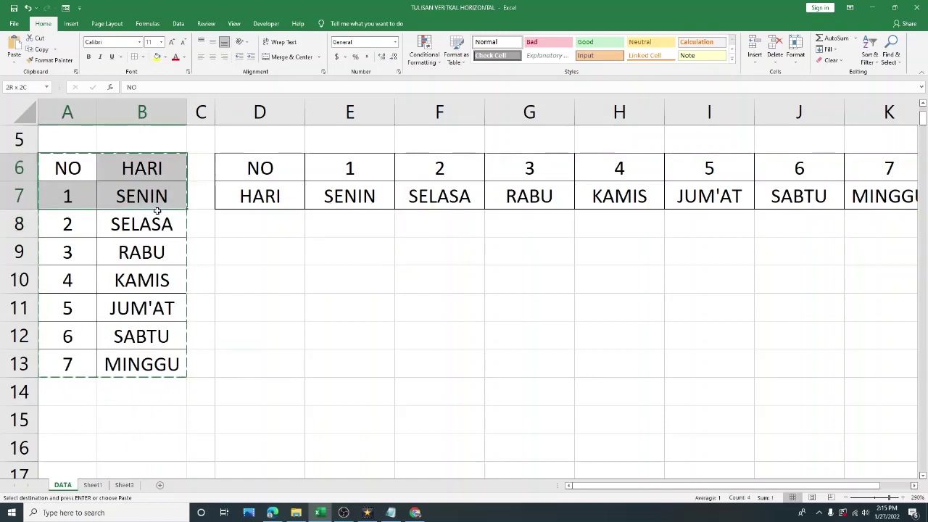
pyautogui.click(281, 250)
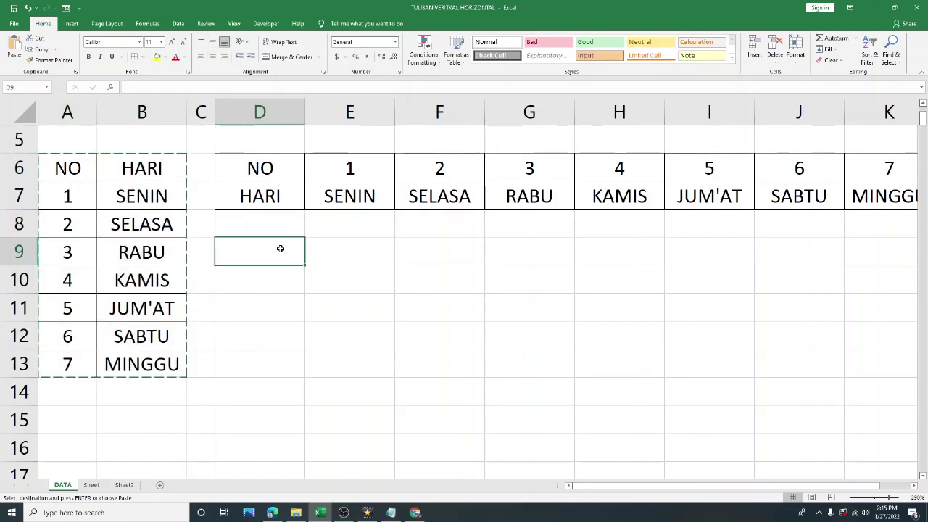
pyautogui.doubleClick(282, 249)
pyautogui.click(390, 273)
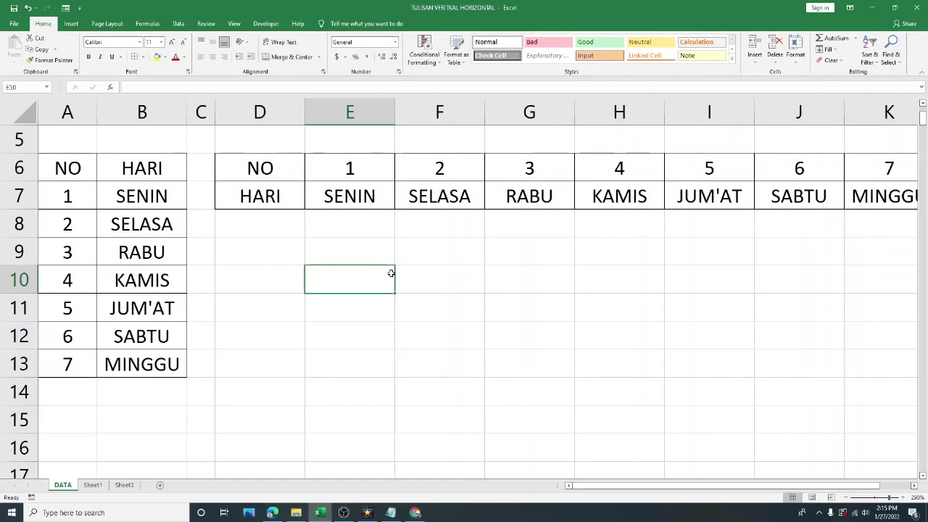
pyautogui.click(371, 201)
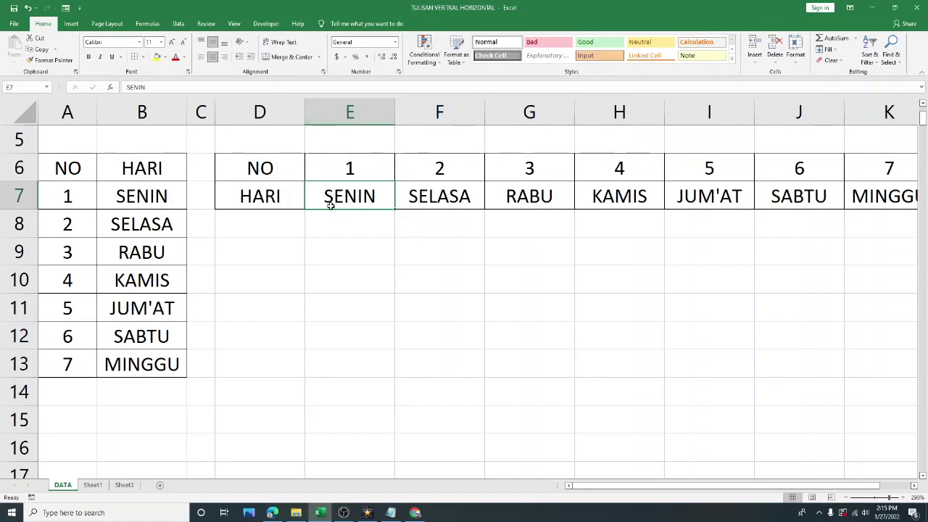
pyautogui.click(357, 258)
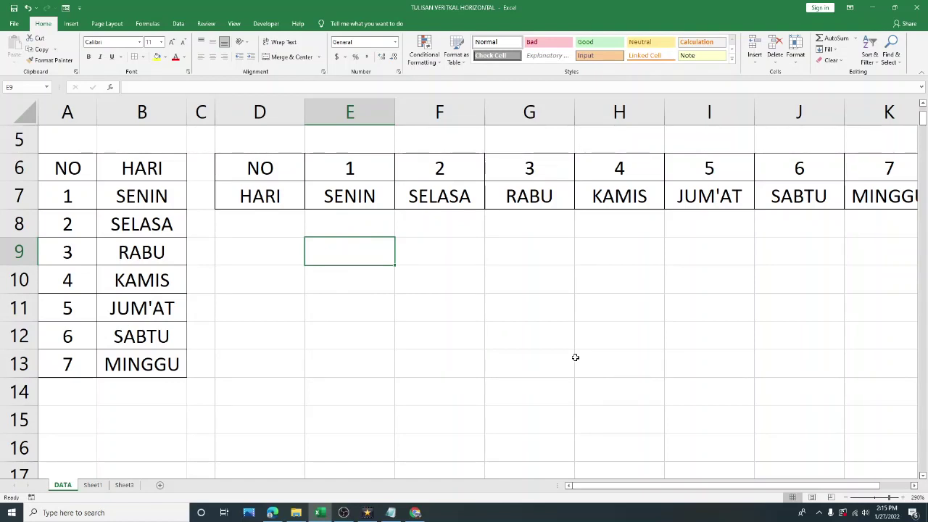
# - Enter 'S A Y A' in cell E9 and apply Center alignment
pyautogui.write('S A ')
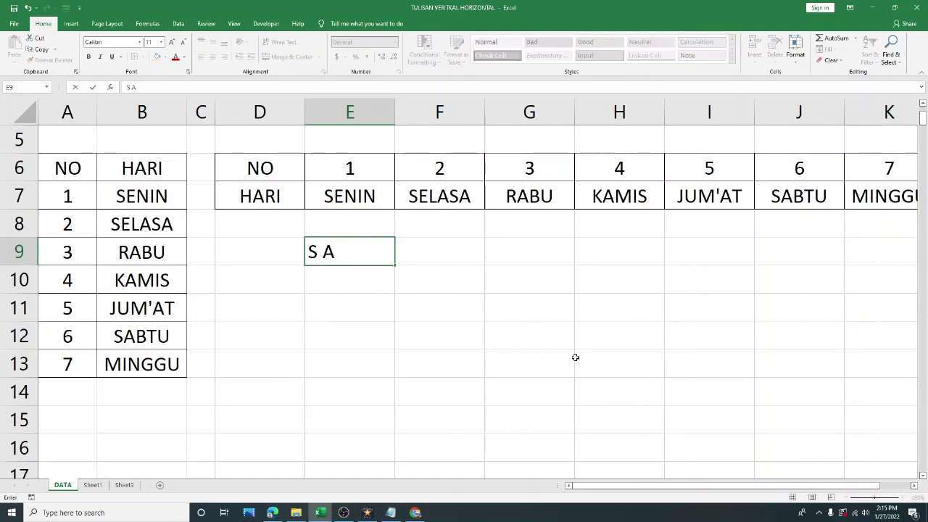
pyautogui.write('Y A')
pyautogui.press('Return')
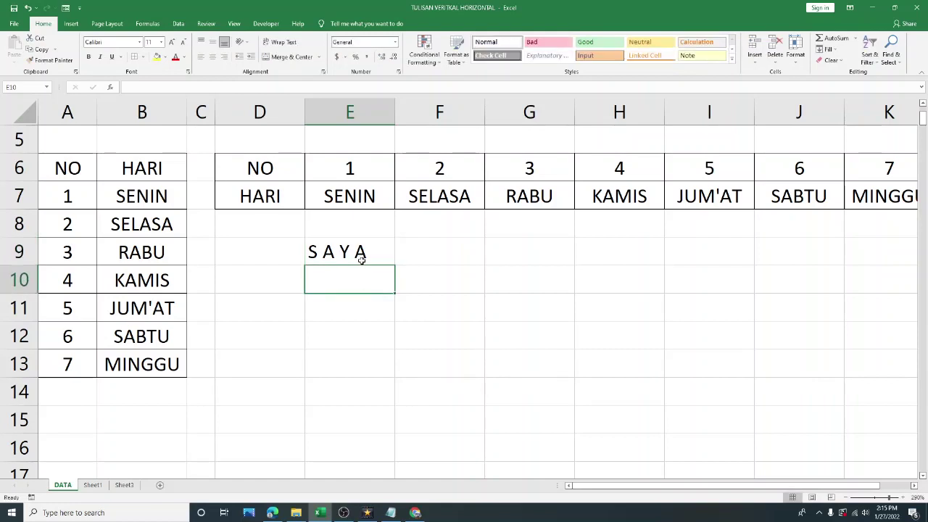
pyautogui.click(361, 258)
pyautogui.click(213, 57)
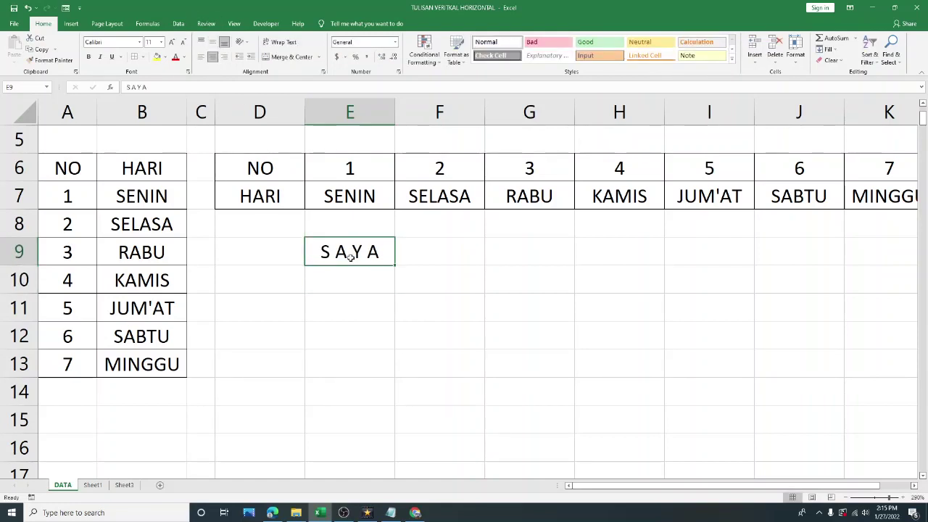
pyautogui.click(367, 299)
pyautogui.click(371, 252)
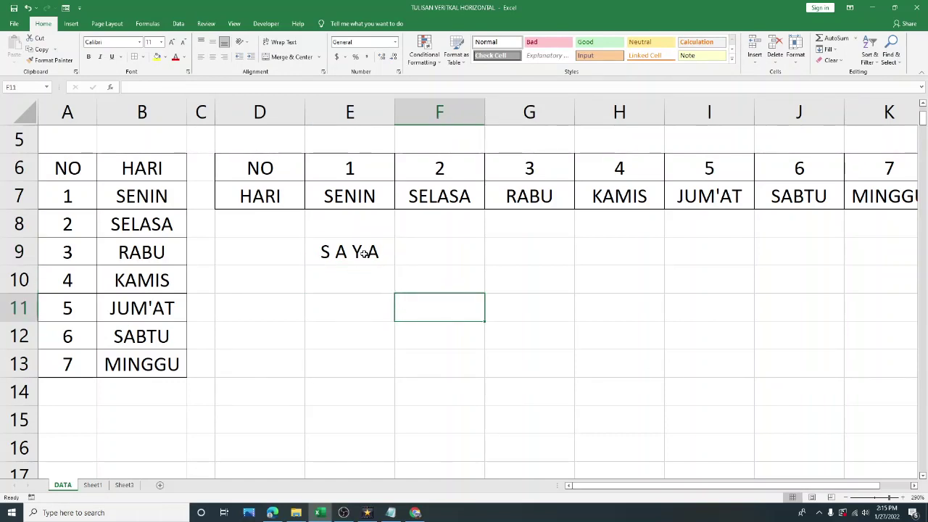
pyautogui.click(365, 254)
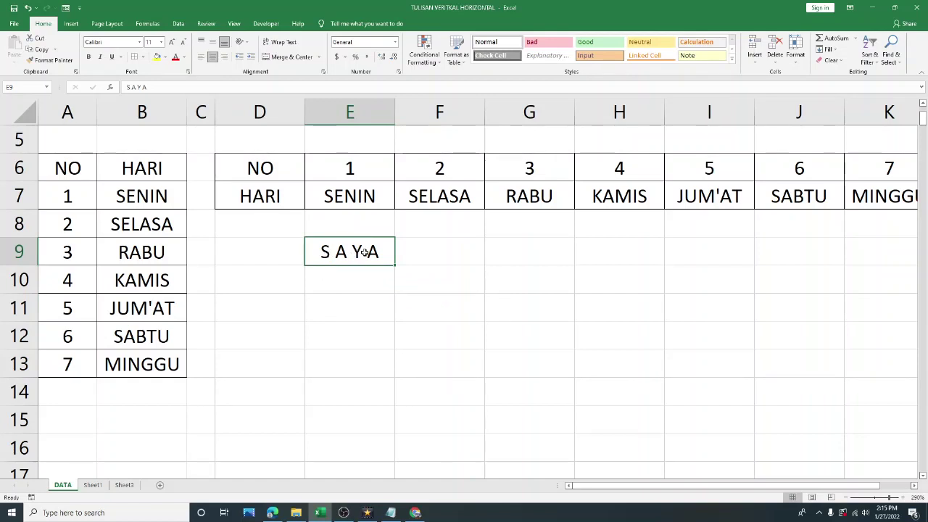
# - Set E9's text orientation to 90 degrees in Format Cells > Alignment
pyautogui.rightClick(364, 252)
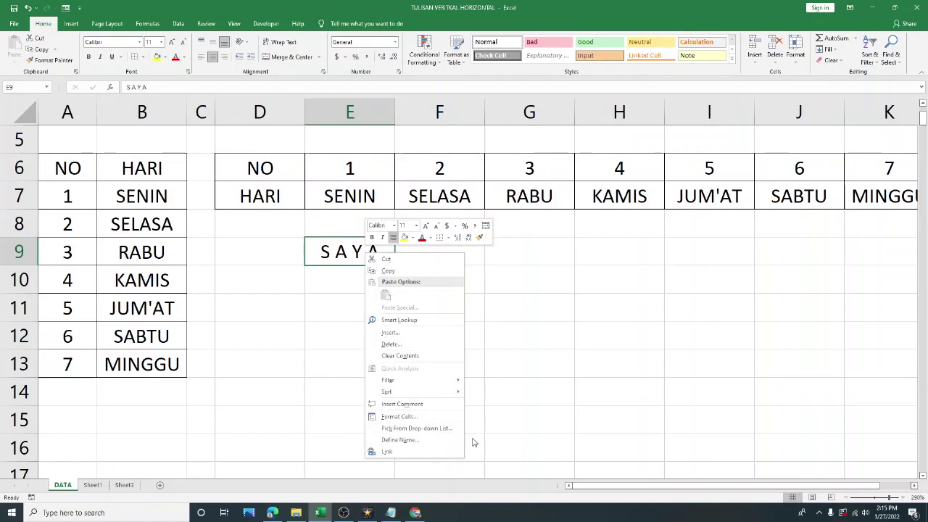
pyautogui.click(415, 419)
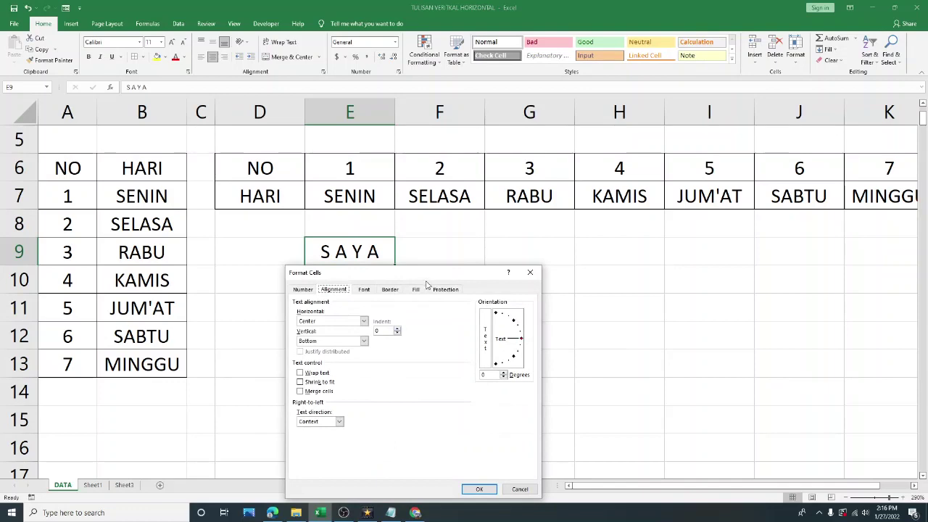
pyautogui.moveTo(451, 277); pyautogui.dragTo(580, 167)
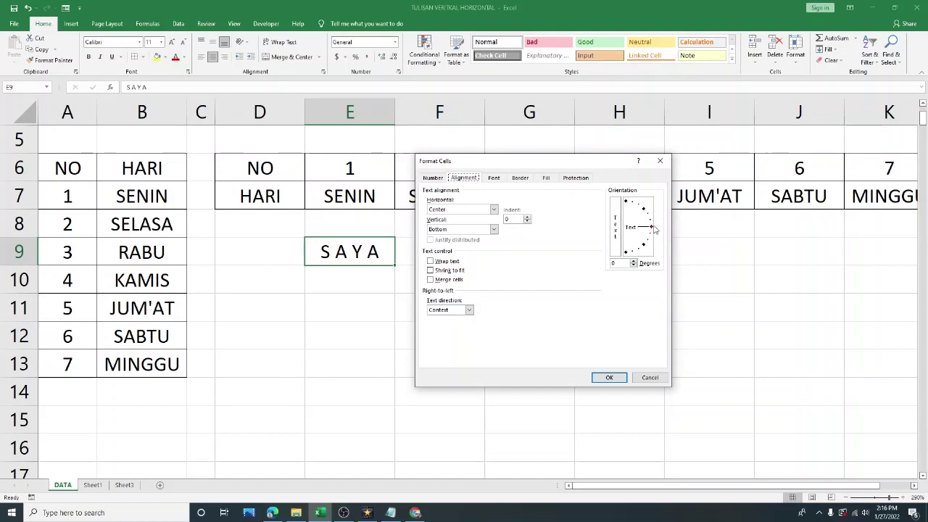
pyautogui.moveTo(651, 229); pyautogui.dragTo(618, 207)
pyautogui.click(608, 377)
pyautogui.click(478, 277)
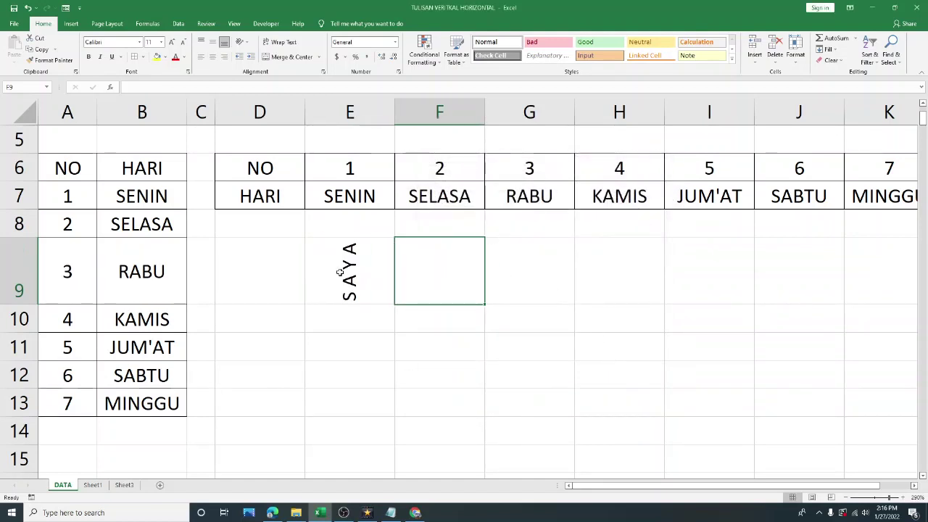
pyautogui.click(341, 273)
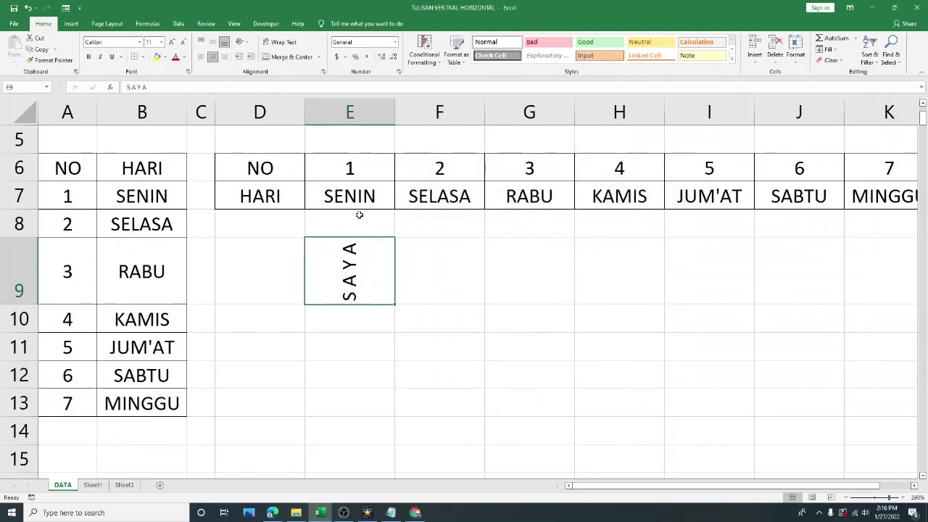
# - Change E9's text orientation to -90 degrees in Format Cells > Alignment
pyautogui.rightClick(361, 263)
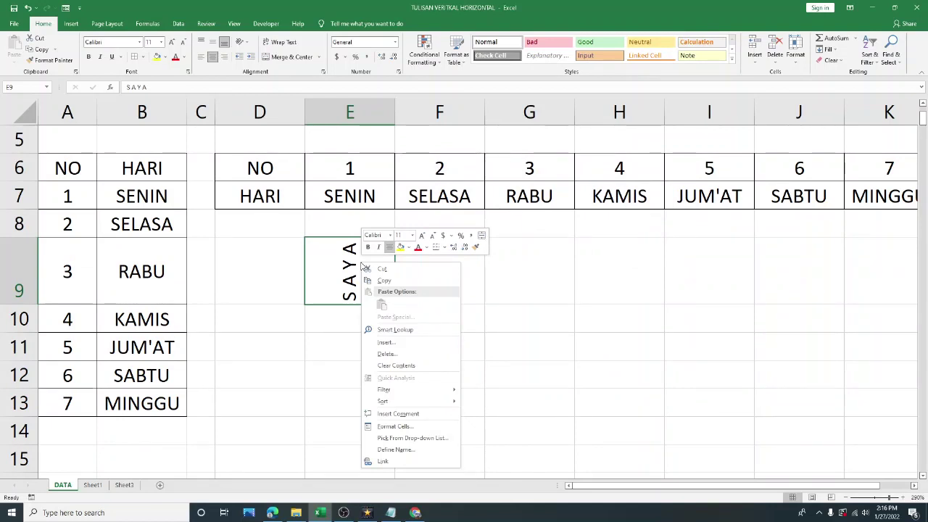
pyautogui.click(353, 250)
pyautogui.rightClick(375, 248)
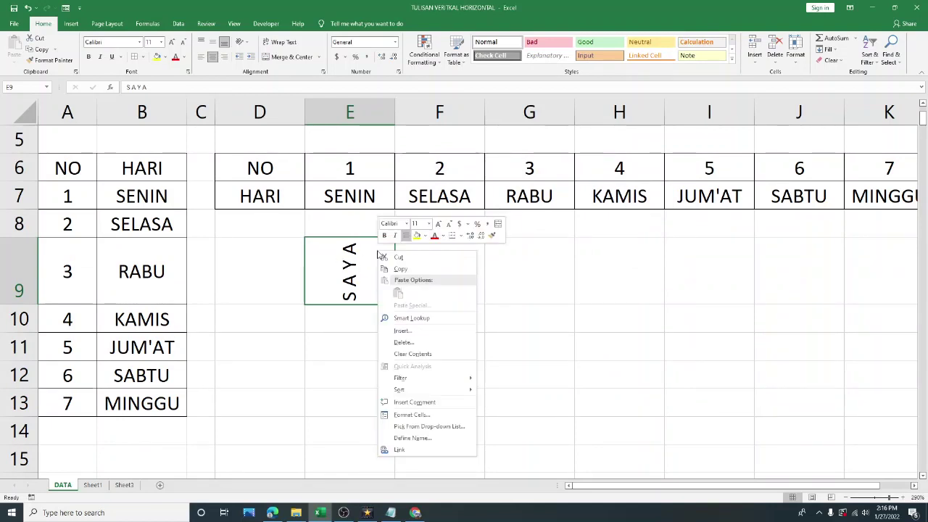
pyautogui.click(440, 417)
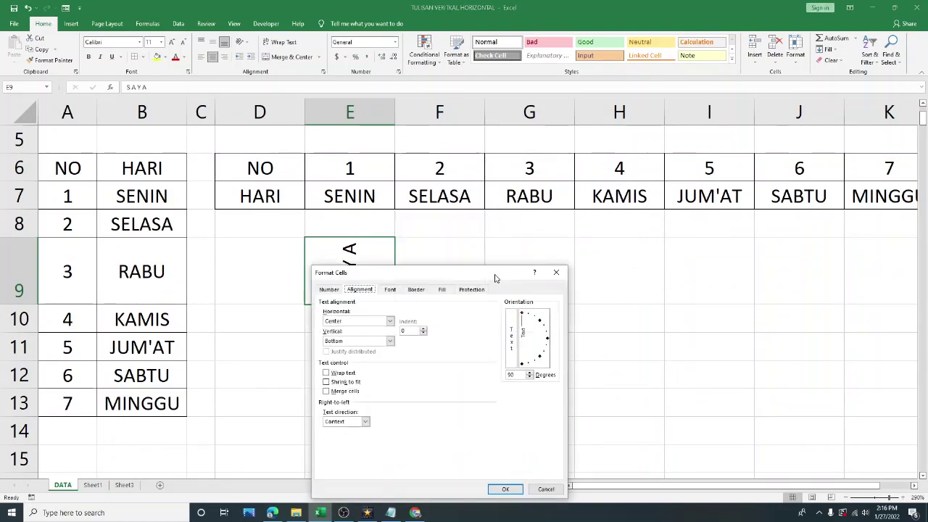
pyautogui.moveTo(496, 278); pyautogui.dragTo(571, 189)
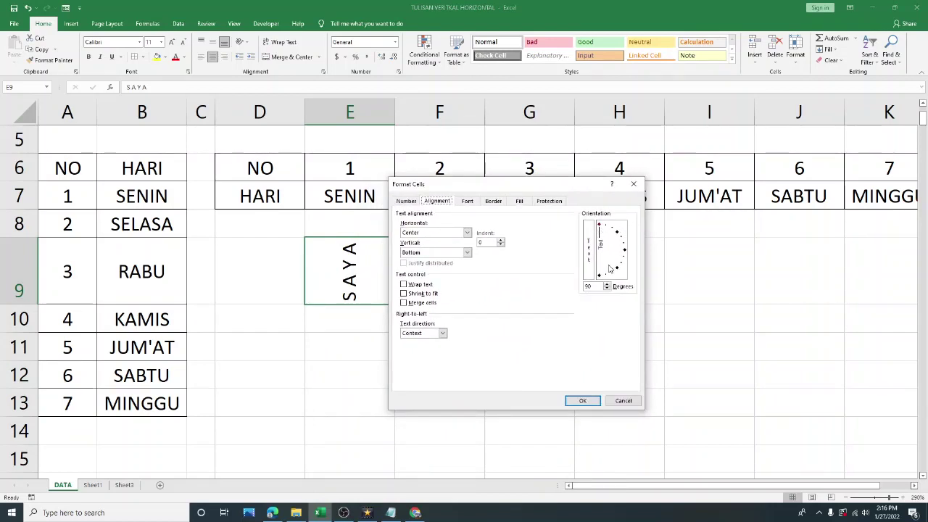
pyautogui.moveTo(603, 232)
pyautogui.mouseDown()
pyautogui.moveTo(629, 264)
pyautogui.moveTo(599, 279)
pyautogui.mouseUp()
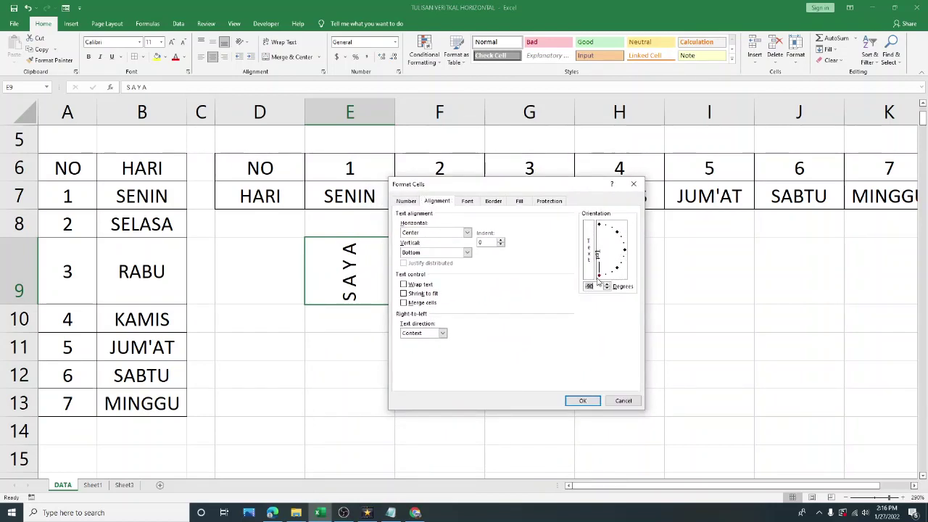
pyautogui.click(583, 400)
pyautogui.click(475, 299)
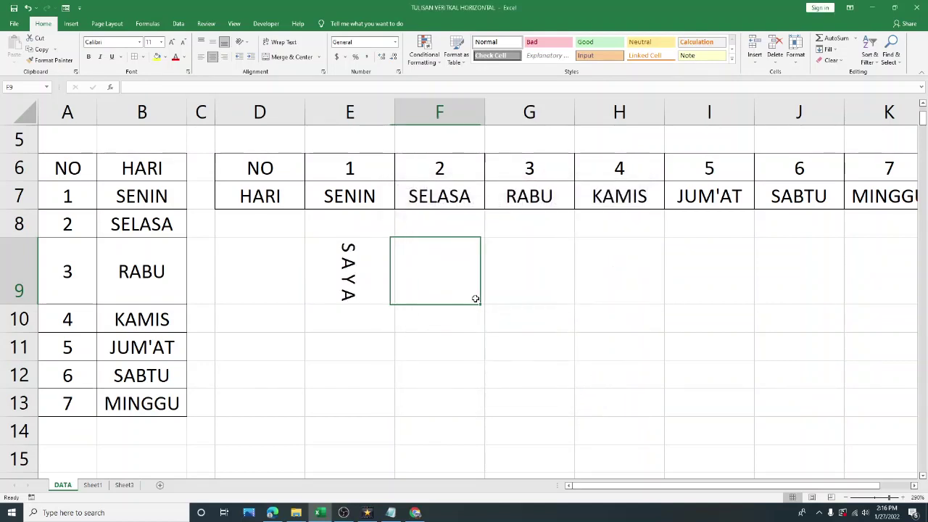
pyautogui.click(328, 257)
# - Set E9's orientation Degrees to 0 in Format Cells > Alignment
pyautogui.rightClick(371, 268)
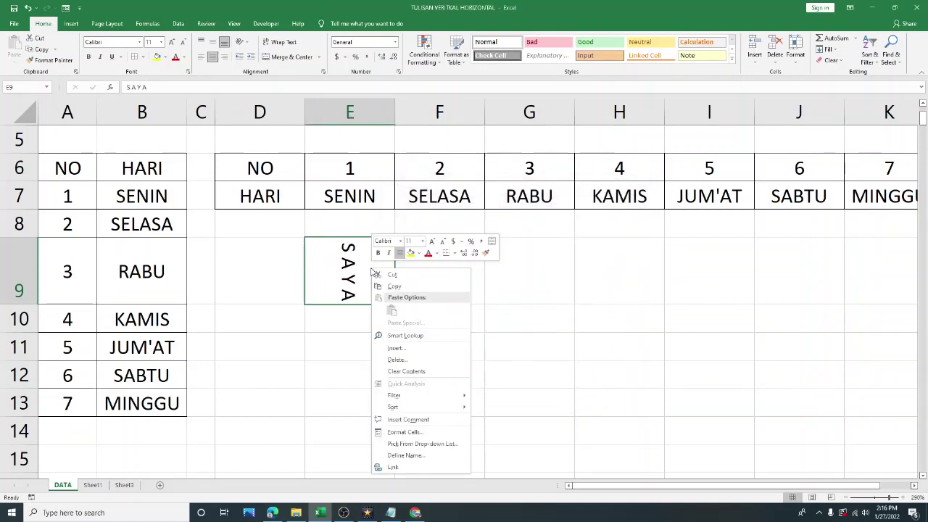
pyautogui.click(423, 431)
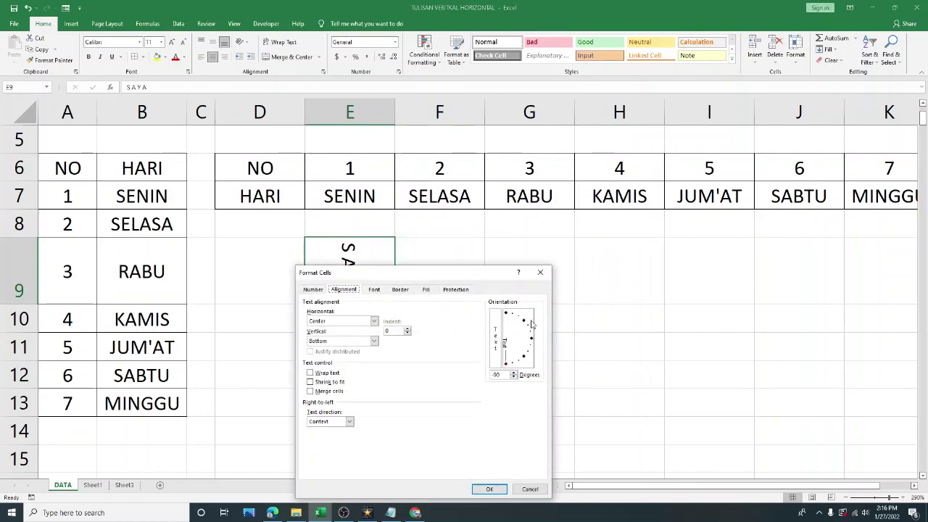
pyautogui.moveTo(502, 267); pyautogui.dragTo(636, 229)
pyautogui.doubleClick(637, 330)
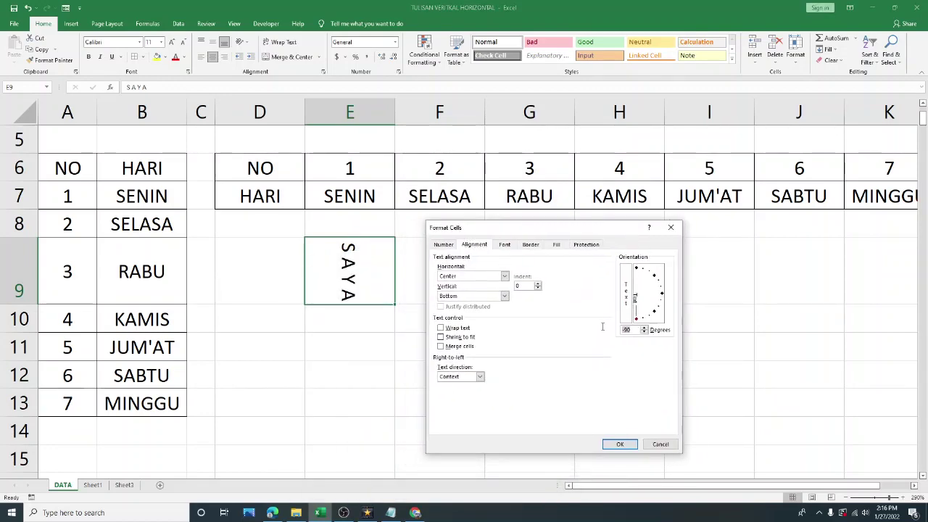
pyautogui.write('0')
pyautogui.moveTo(655, 296)
pyautogui.mouseDown()
pyautogui.moveTo(636, 323)
pyautogui.moveTo(655, 297)
pyautogui.mouseUp()
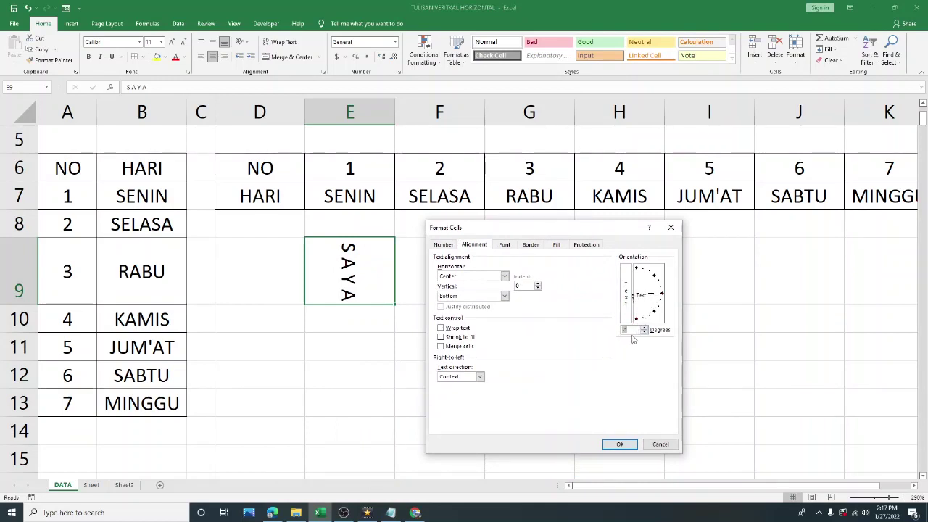
pyautogui.press('Up')
pyautogui.click(622, 443)
pyautogui.click(538, 326)
pyautogui.click(354, 252)
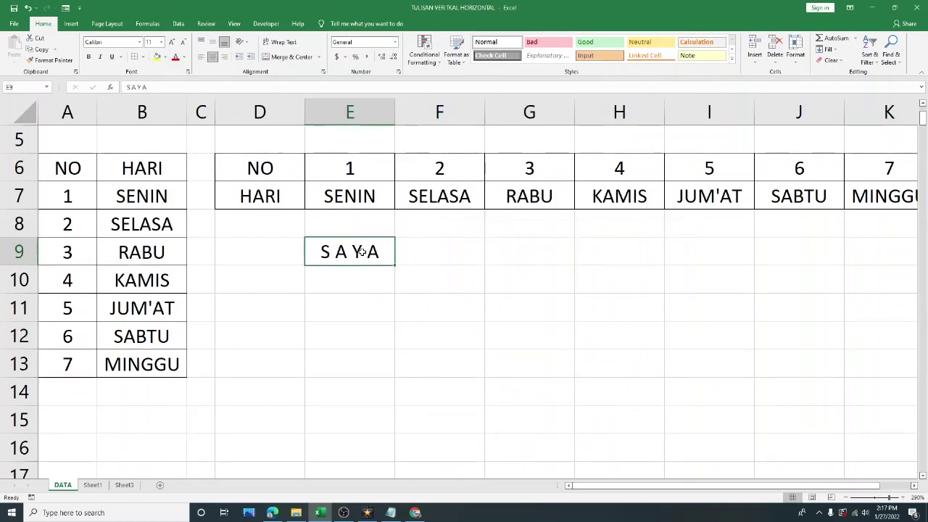
pyautogui.click(371, 330)
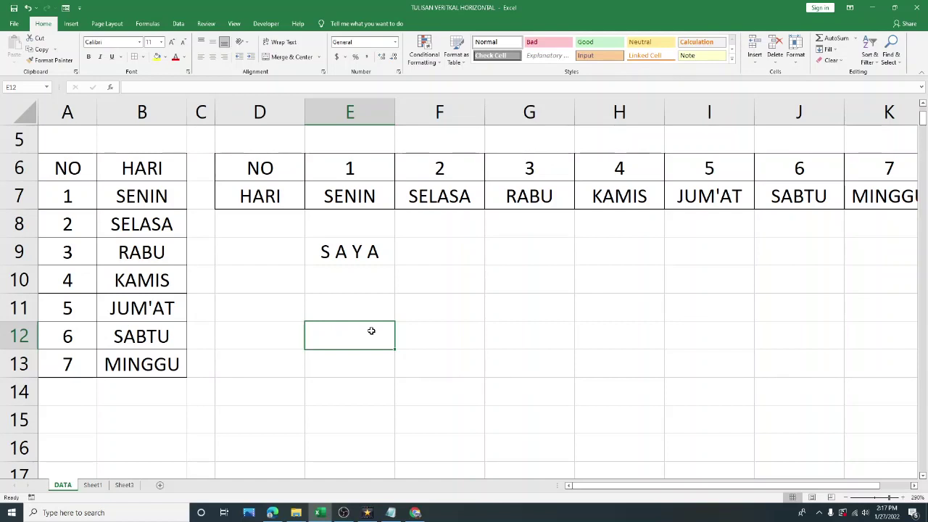
pyautogui.click(433, 265)
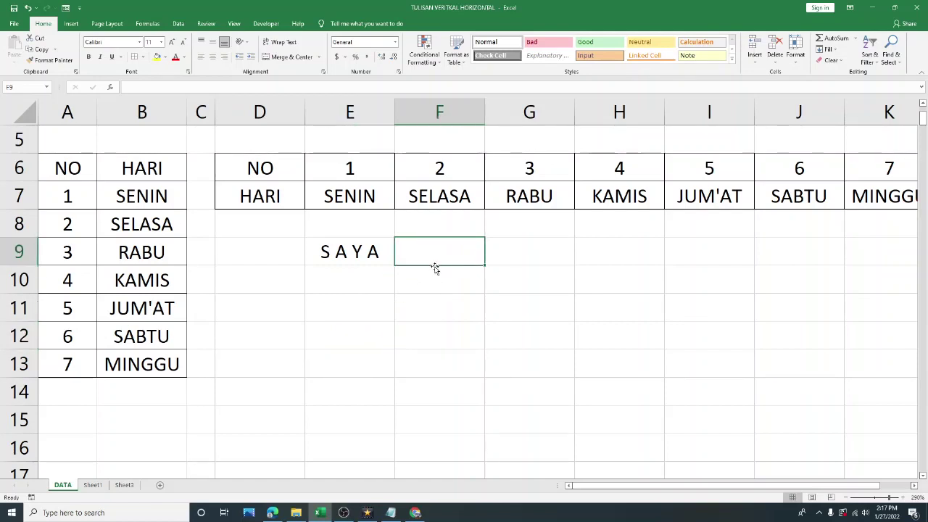
pyautogui.click(446, 273)
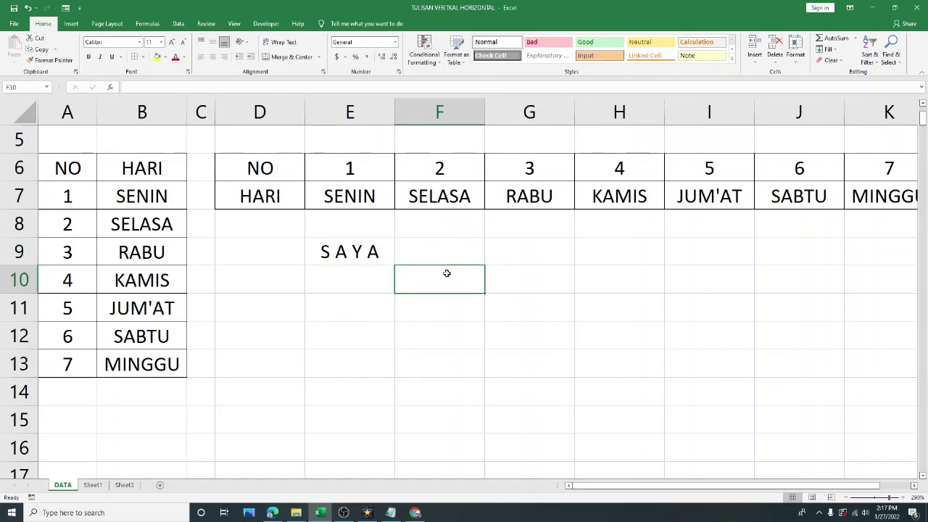
pyautogui.click(486, 230)
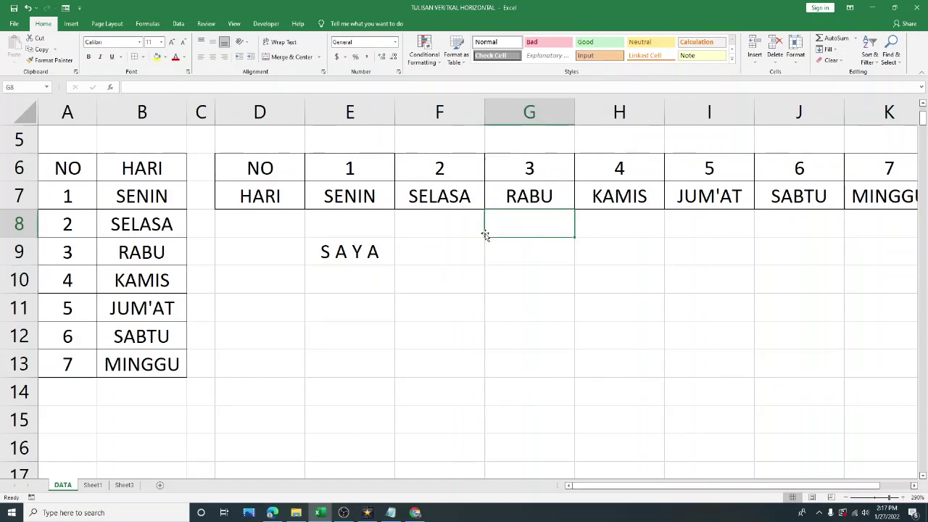
pyautogui.click(504, 247)
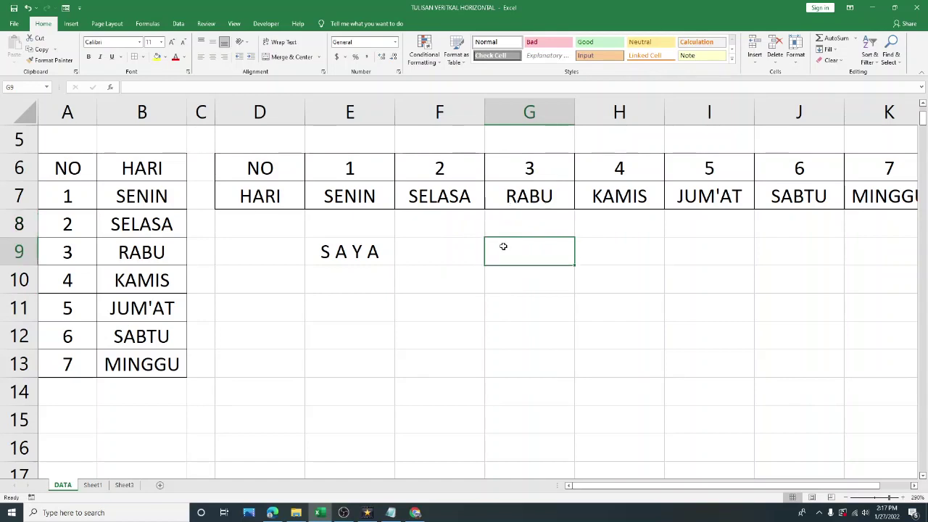
pyautogui.click(456, 310)
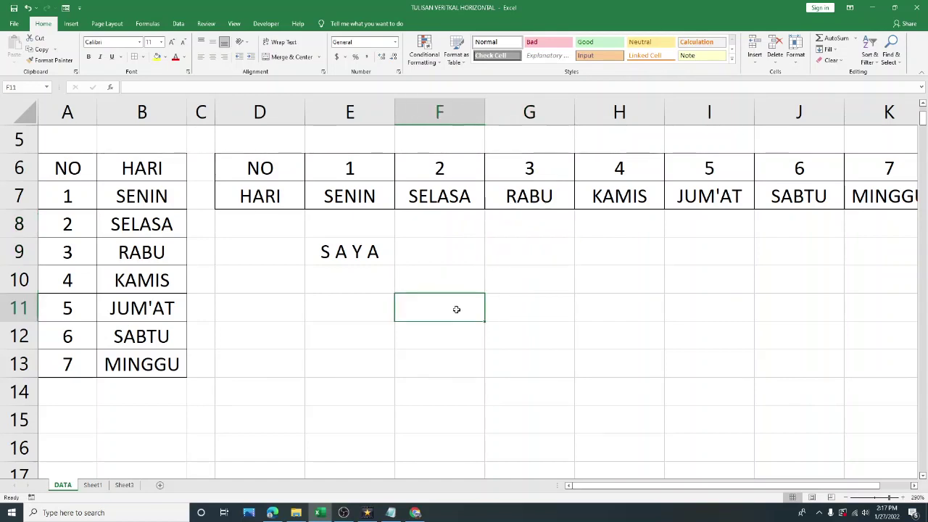